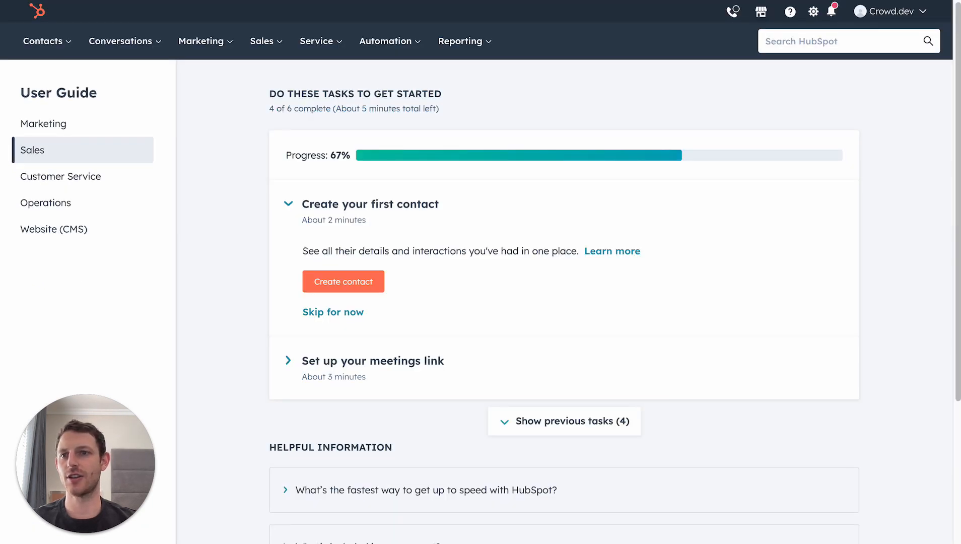
# Create and save a contact-based static list named "Senior developers" in the contact lists, without any filters
pyautogui.click(42, 40)
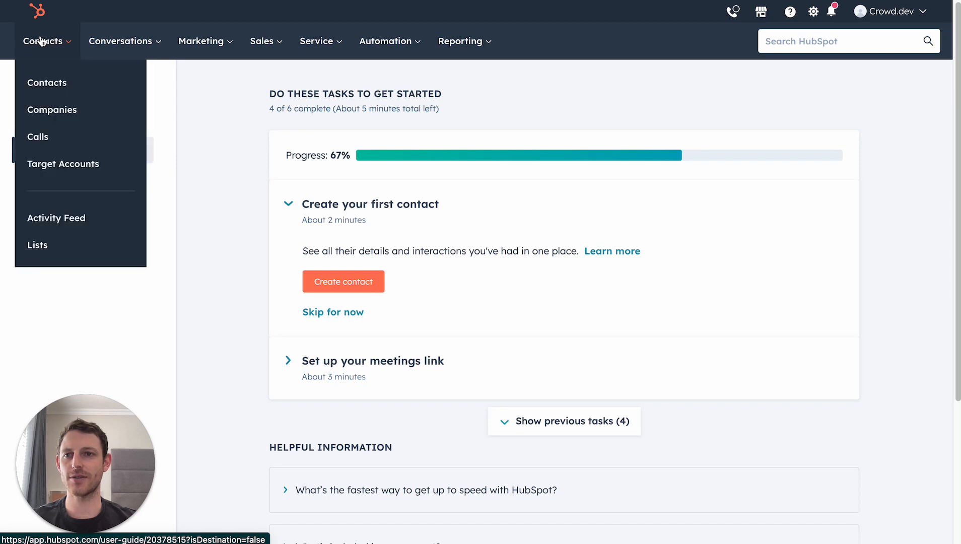
pyautogui.click(40, 246)
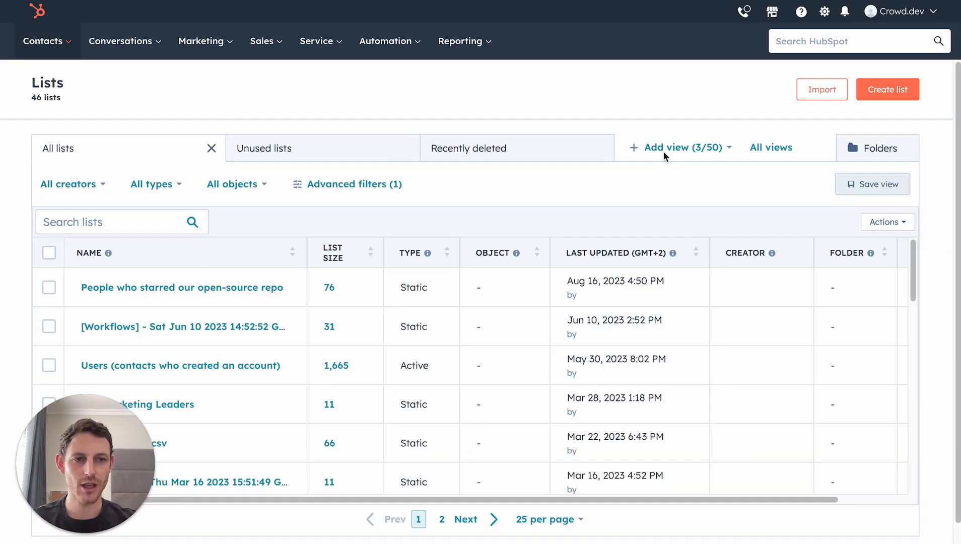
pyautogui.click(900, 94)
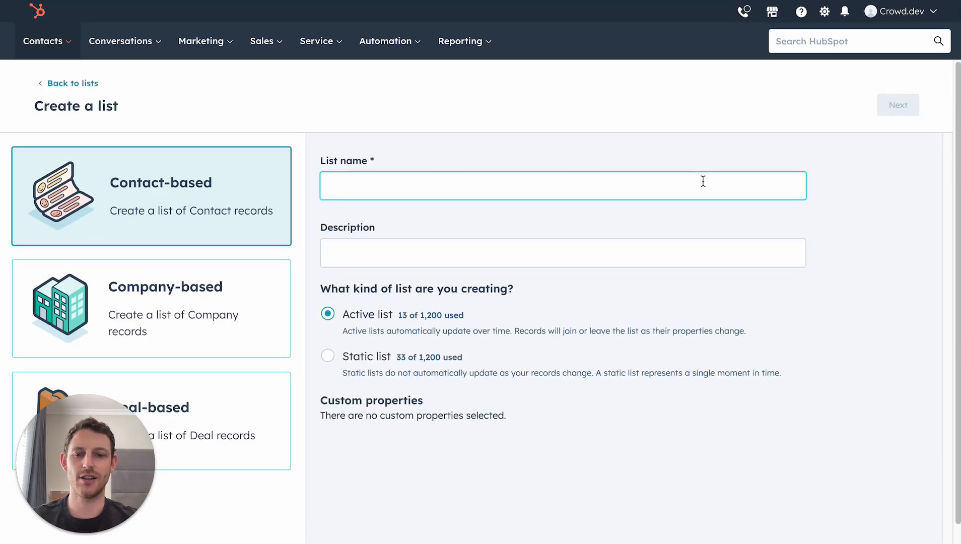
pyautogui.write('Senior')
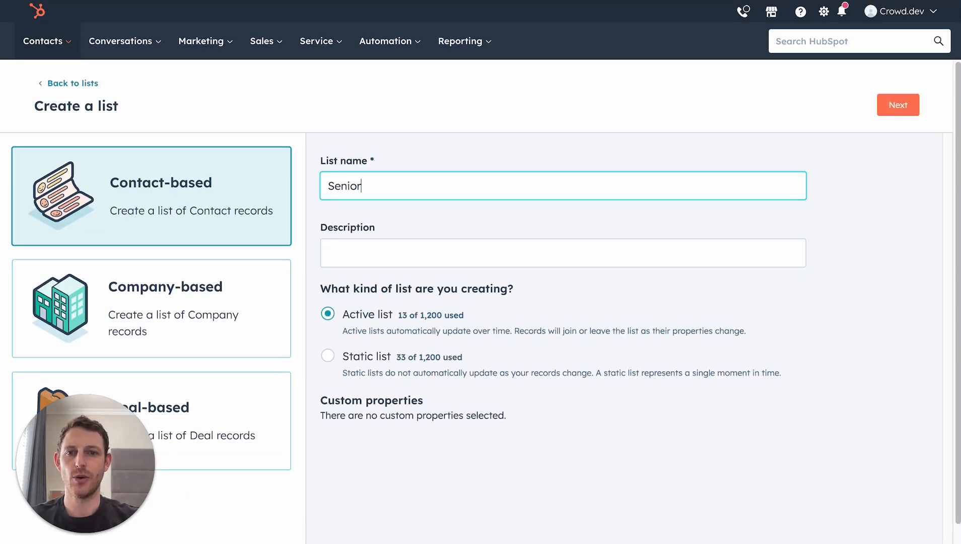
pyautogui.write(' developer')
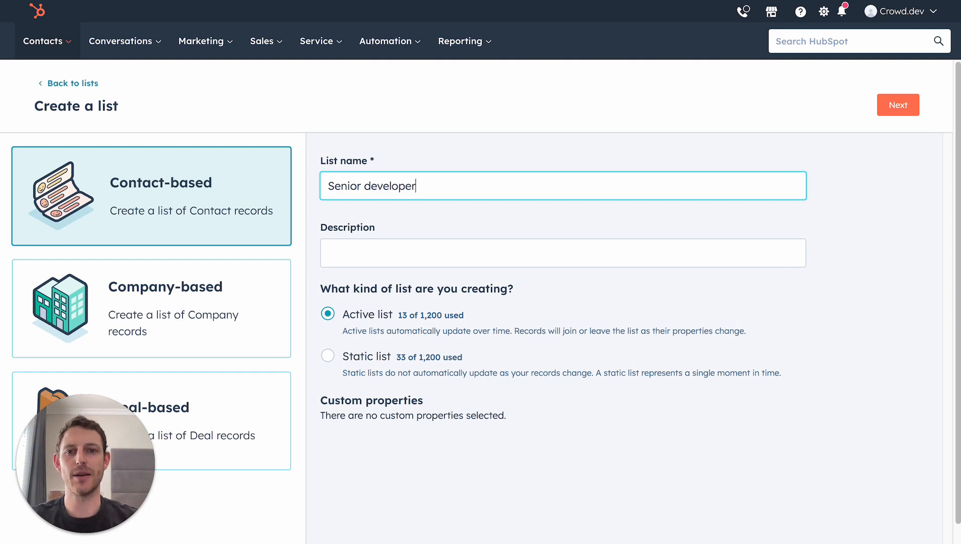
pyautogui.write('s')
pyautogui.hotkey('ctrl', 'a')
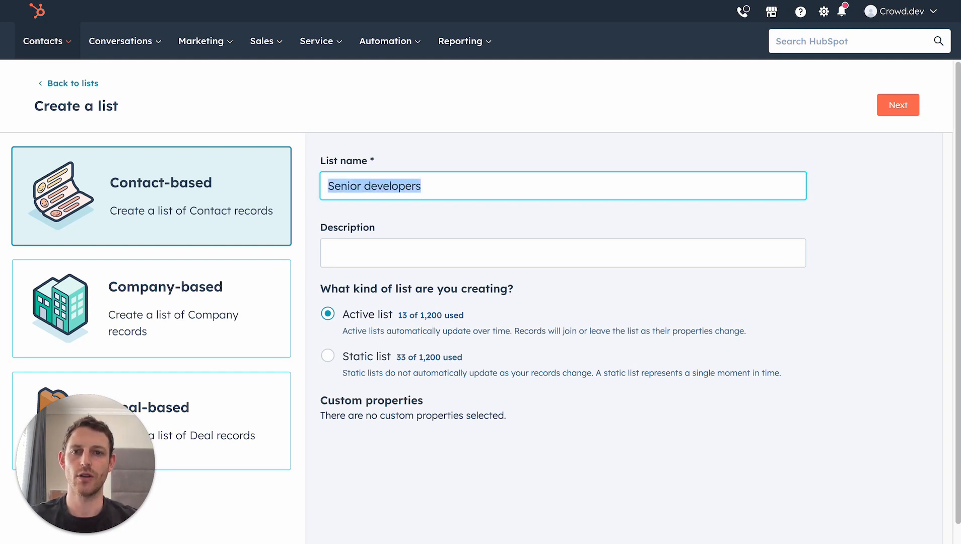
pyautogui.click(736, 230)
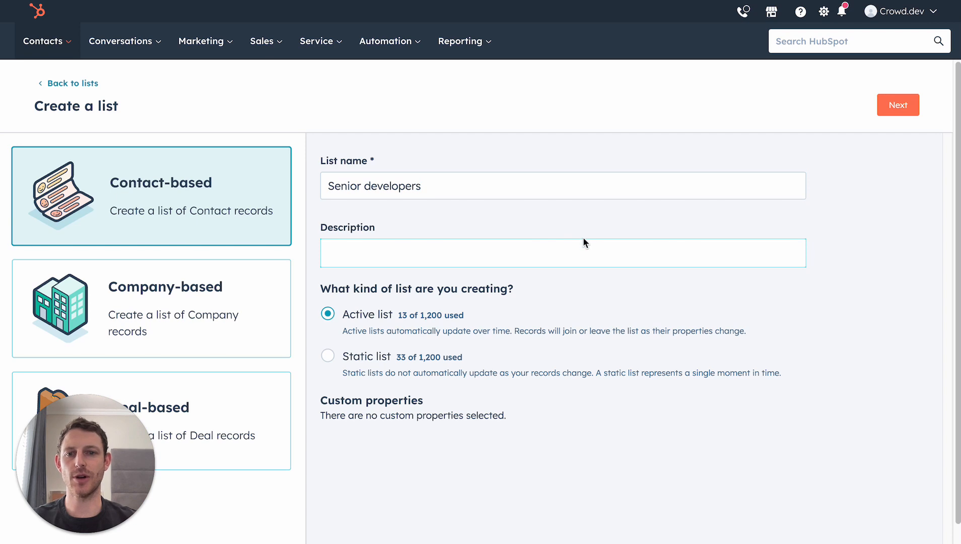
pyautogui.click(328, 358)
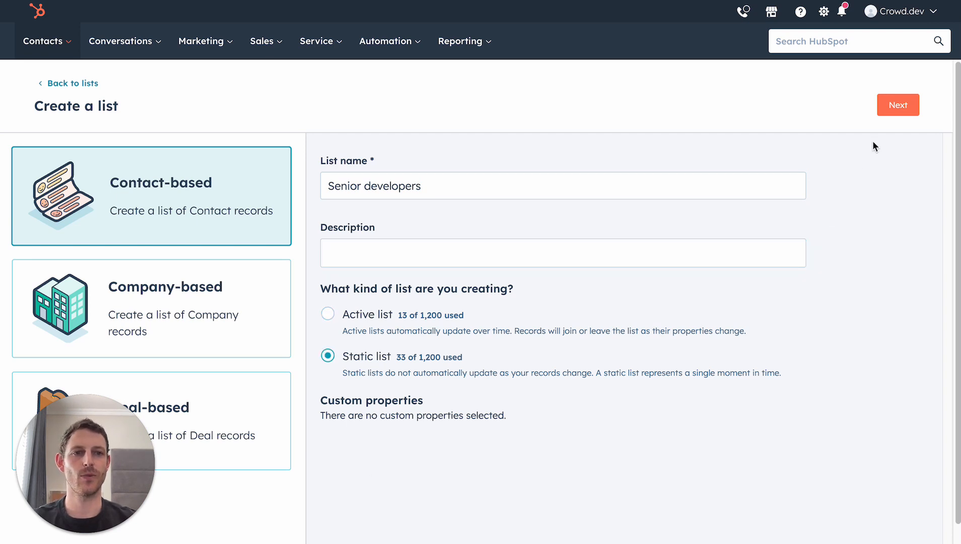
pyautogui.click(889, 109)
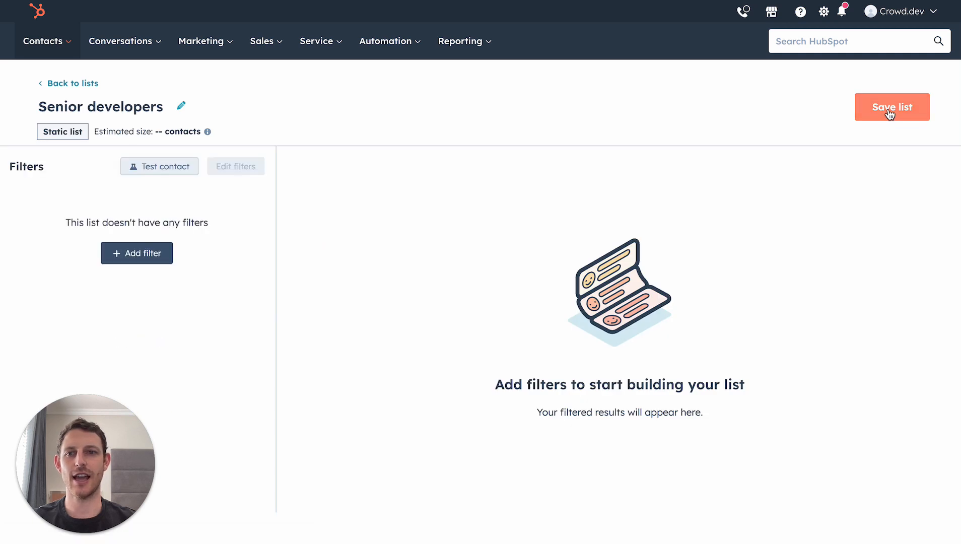
pyautogui.click(890, 113)
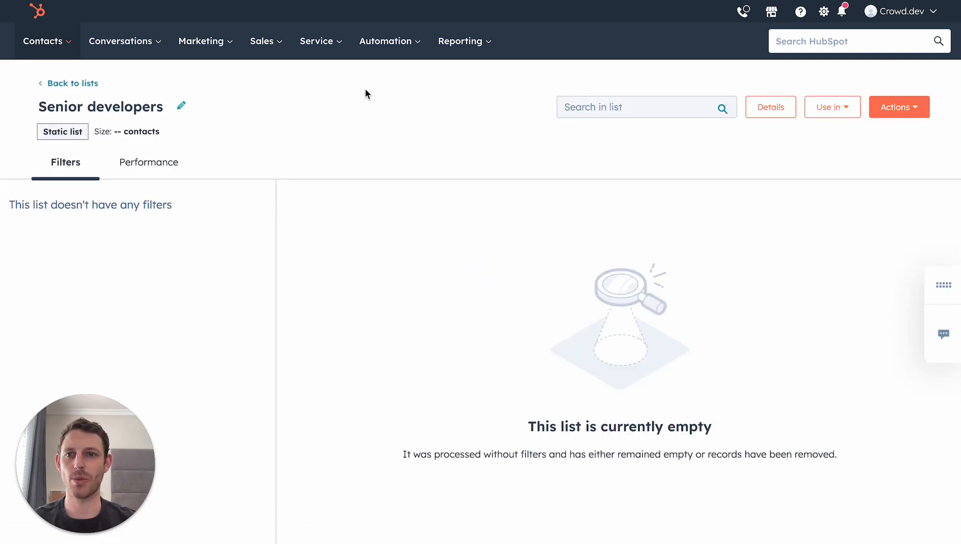
# Return to the lists overview and create and save a contact-based static list named "High intent accounts", without any filters
pyautogui.click(81, 85)
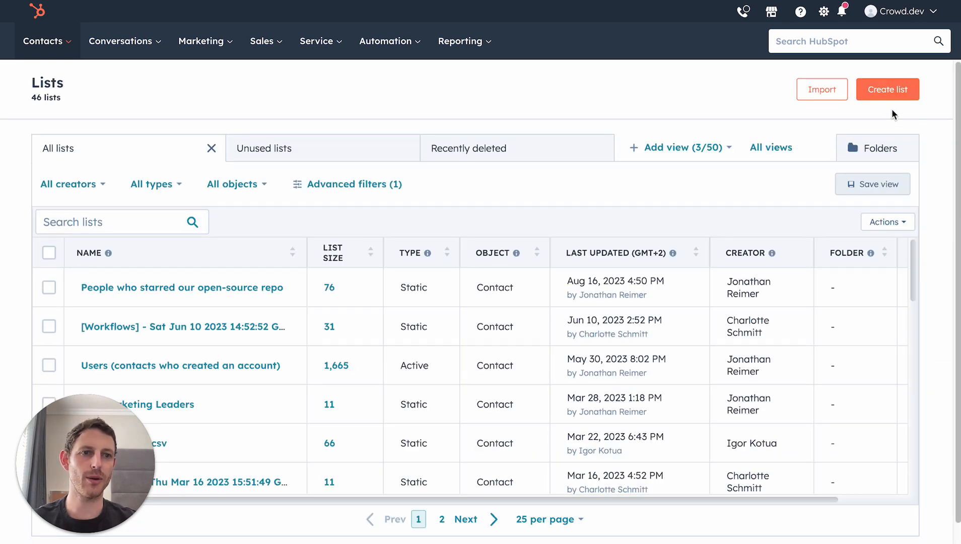
pyautogui.click(889, 91)
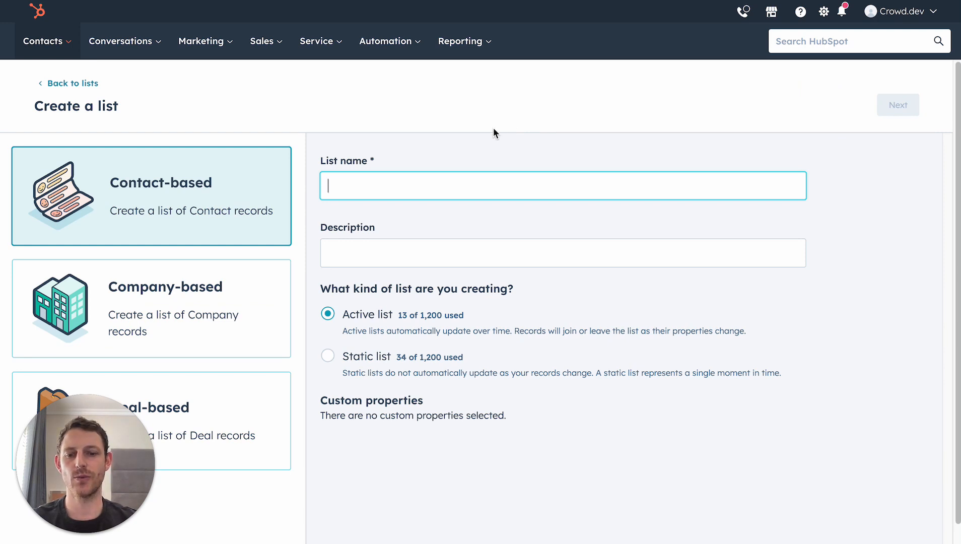
pyautogui.write('High')
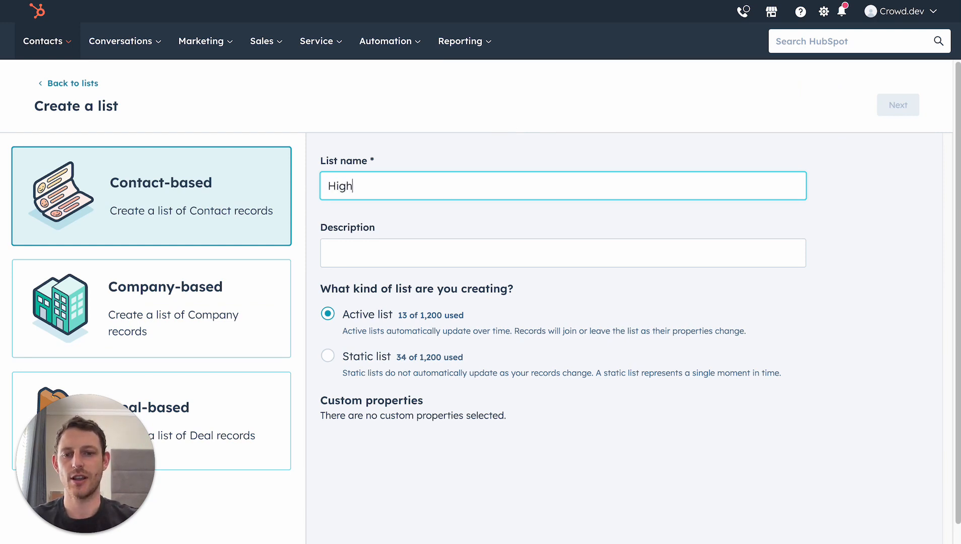
pyautogui.write(' intent acc')
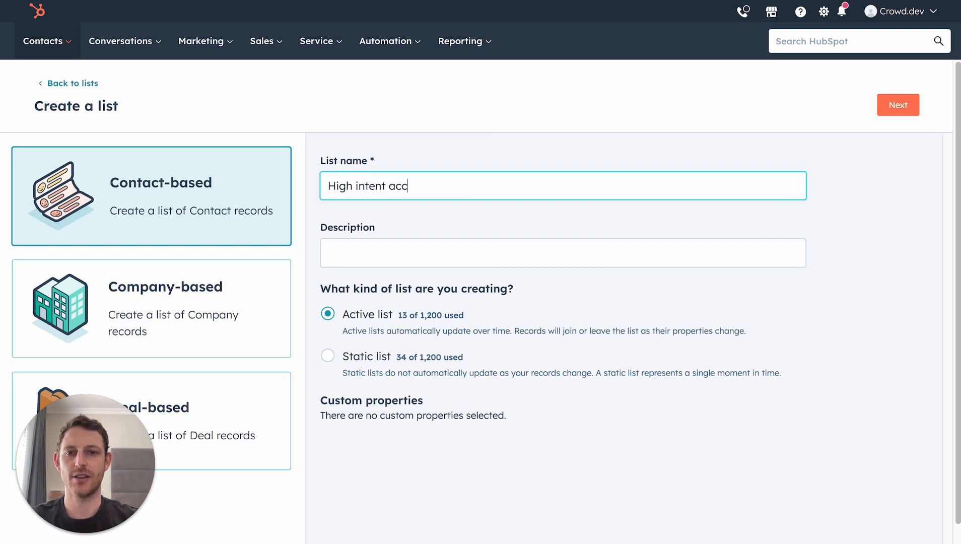
pyautogui.write('ounts')
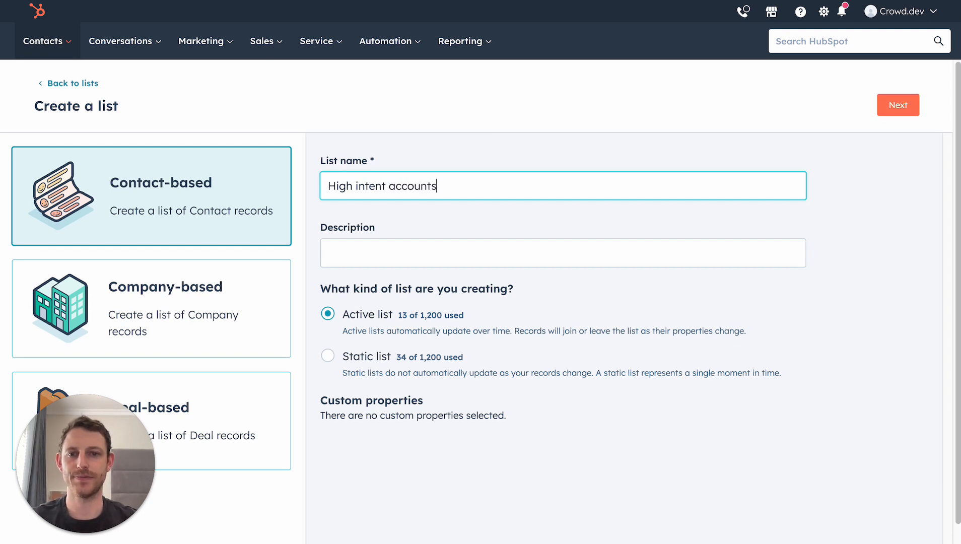
pyautogui.click(327, 359)
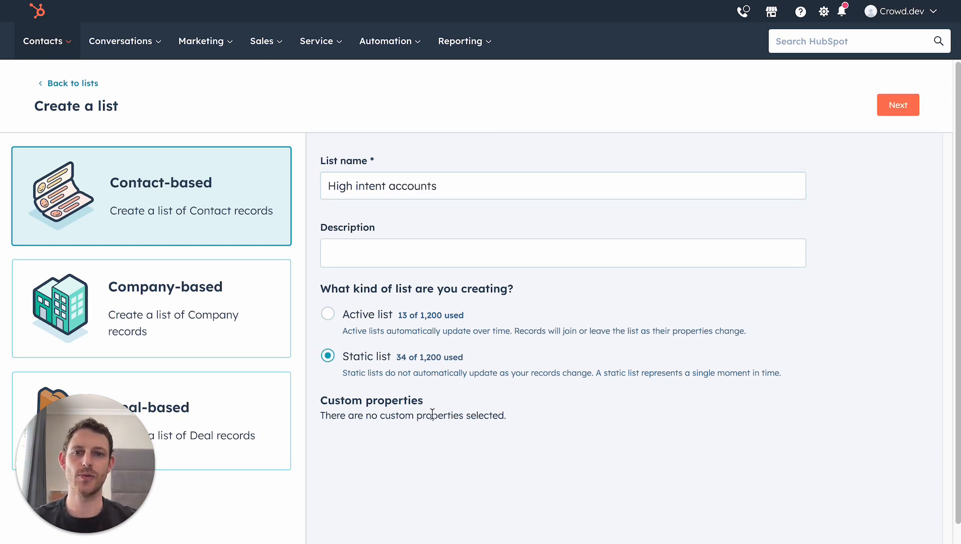
pyautogui.click(892, 106)
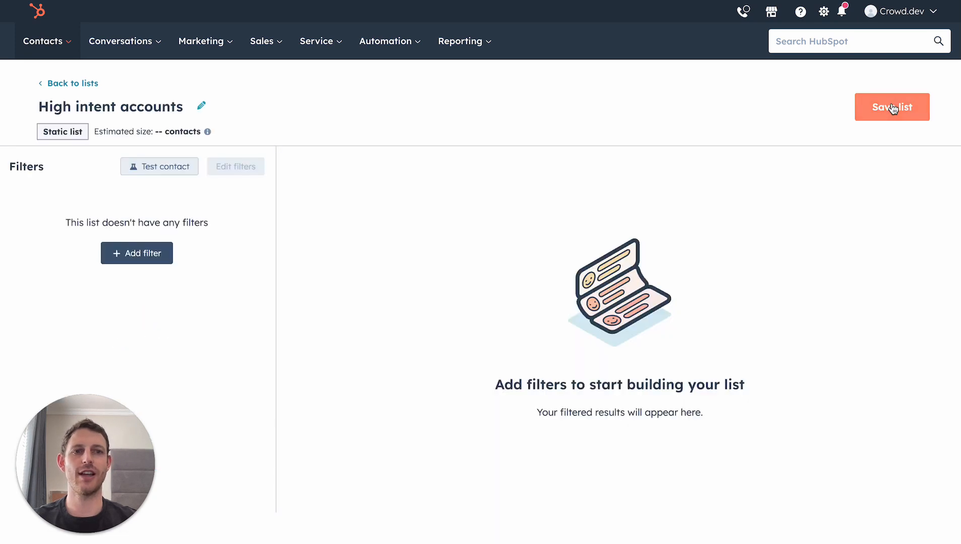
pyautogui.click(891, 106)
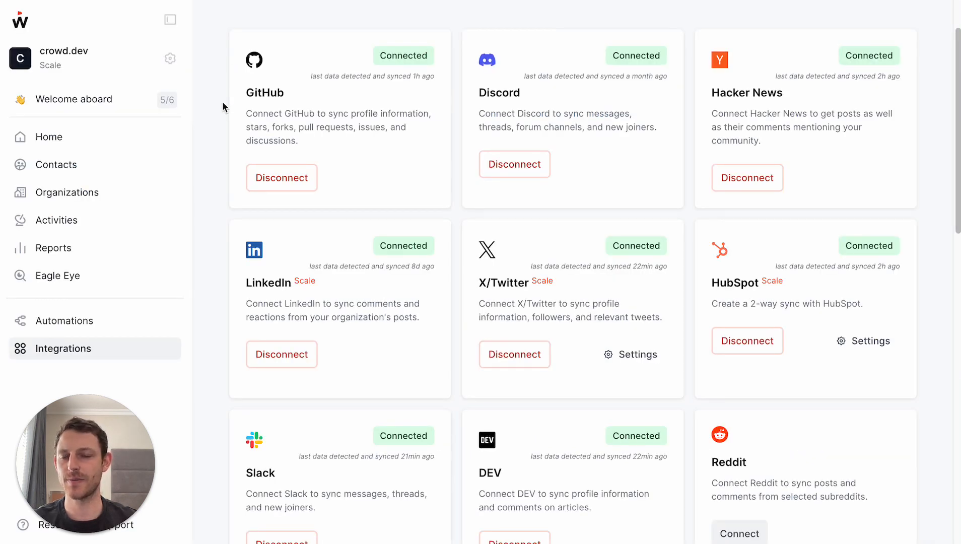
# In crowd.dev, start a new HubSpot automation and name it "Senior developers"
pyautogui.click(60, 325)
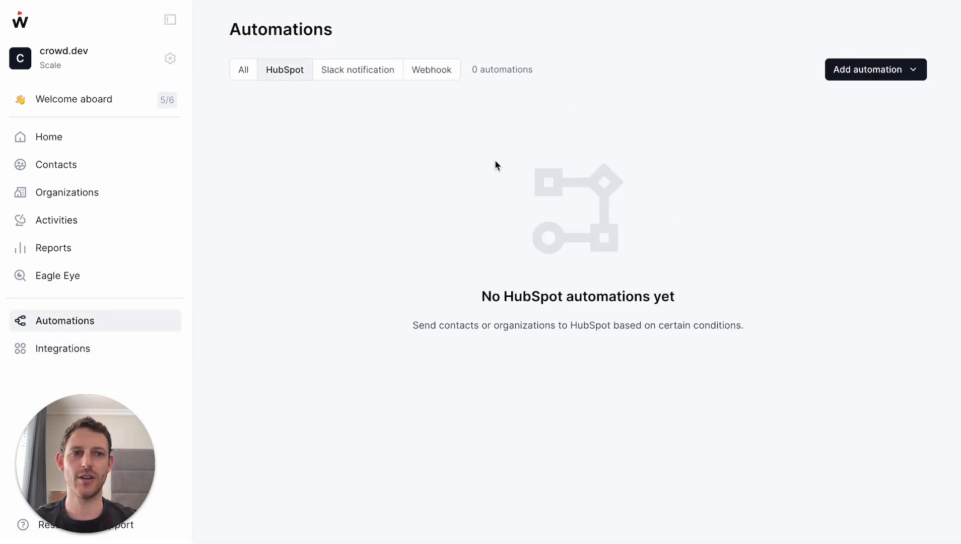
pyautogui.click(868, 77)
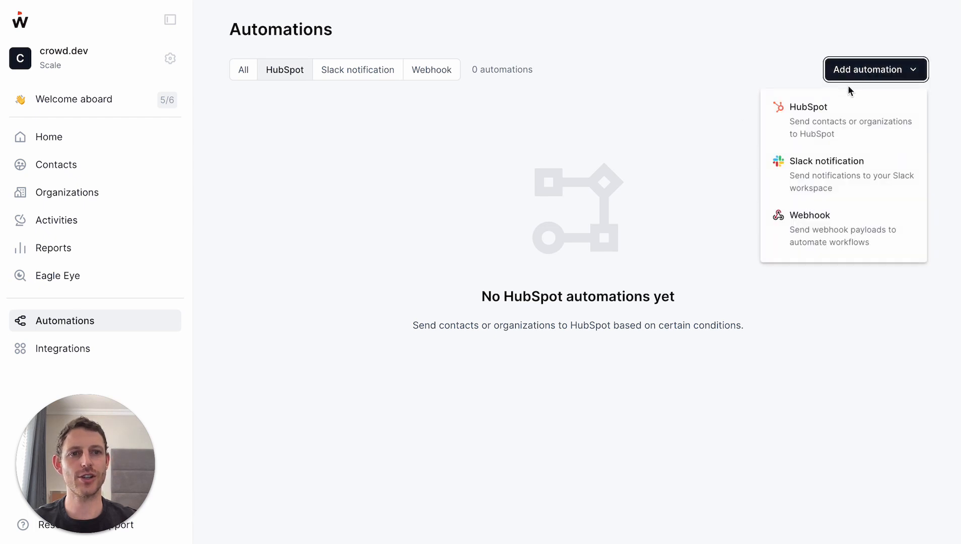
pyautogui.click(807, 115)
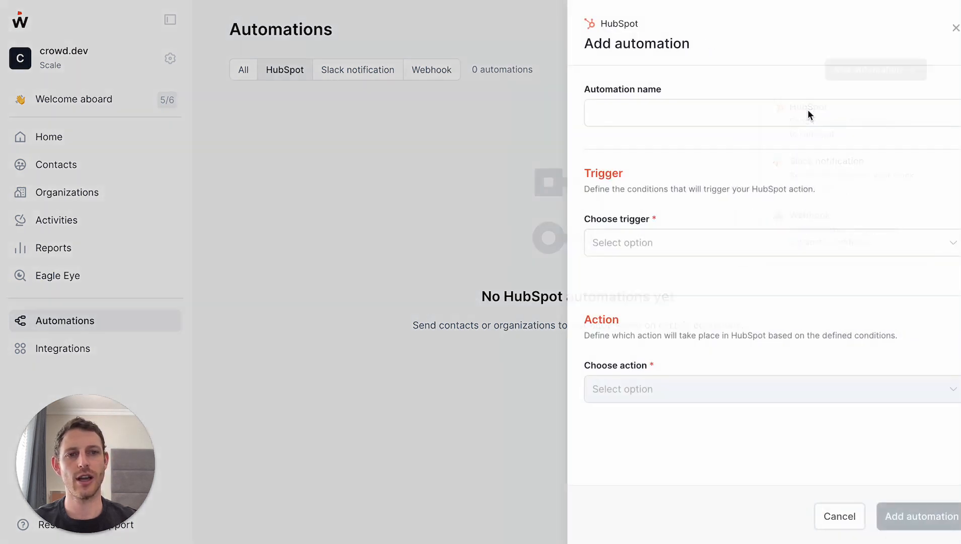
pyautogui.click(682, 116)
pyautogui.write('Senior developers')
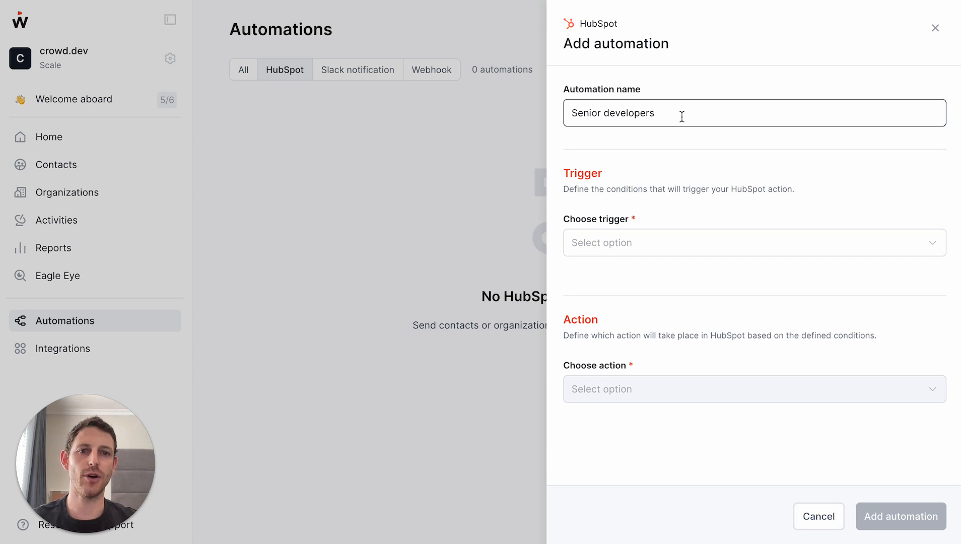
# Set the trigger to Contact attributes match condition(s) and add the condition that the seniority level contains "senior"
pyautogui.click(705, 254)
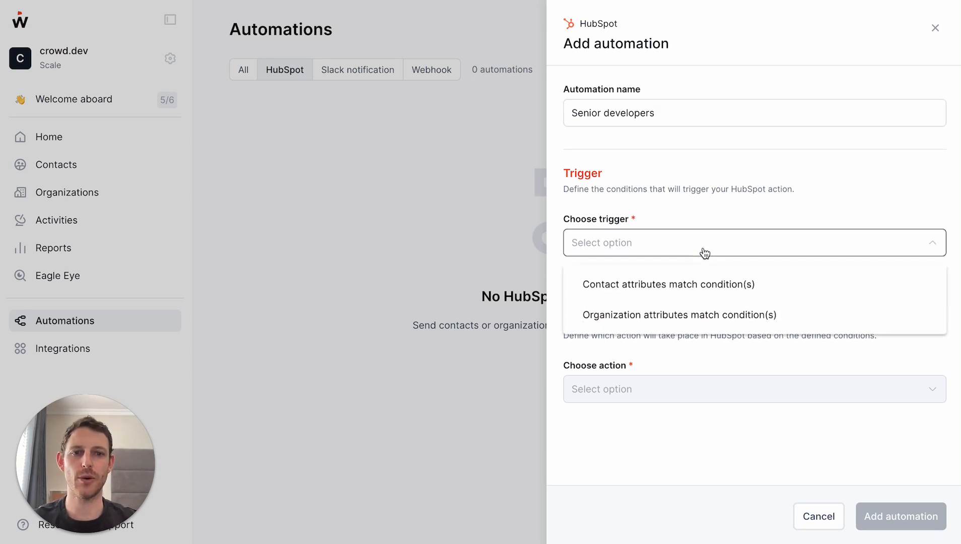
pyautogui.click(675, 285)
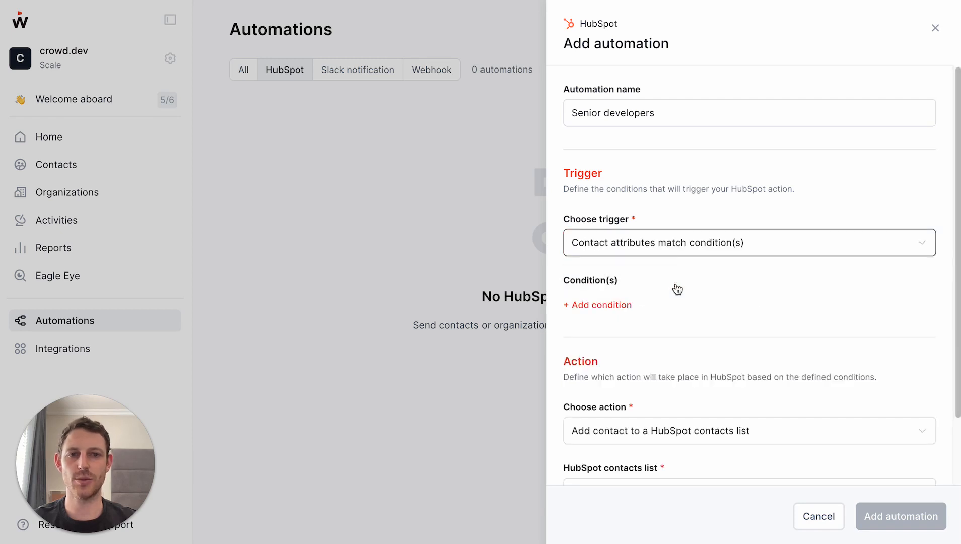
pyautogui.click(611, 306)
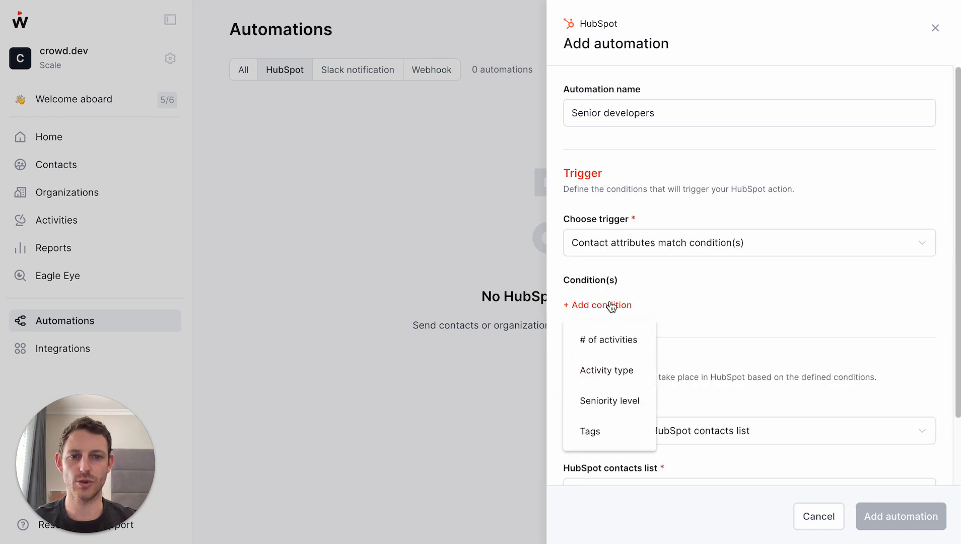
pyautogui.click(609, 401)
pyautogui.write('senior')
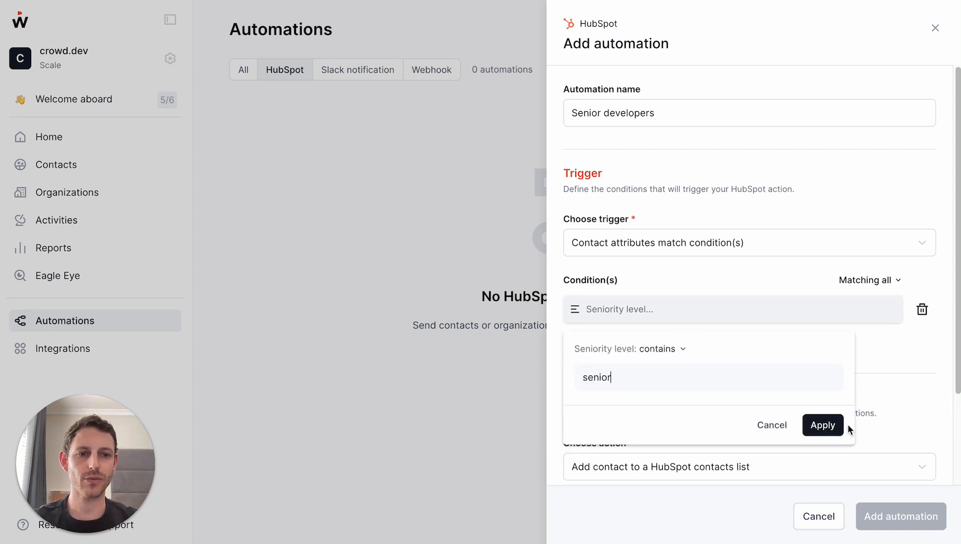
pyautogui.click(831, 426)
# Add a second trigger condition requiring the number of activities to be greater than 100
pyautogui.click(608, 345)
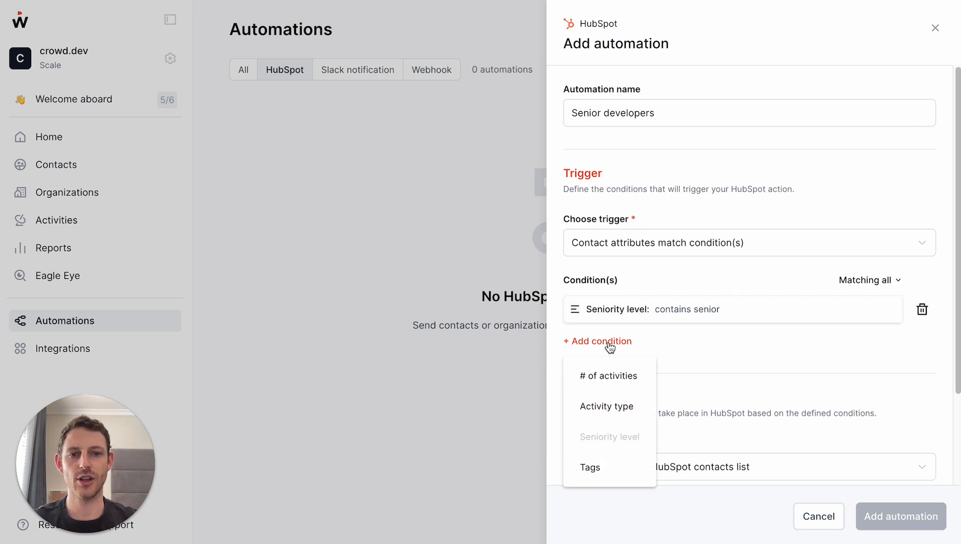
pyautogui.click(609, 378)
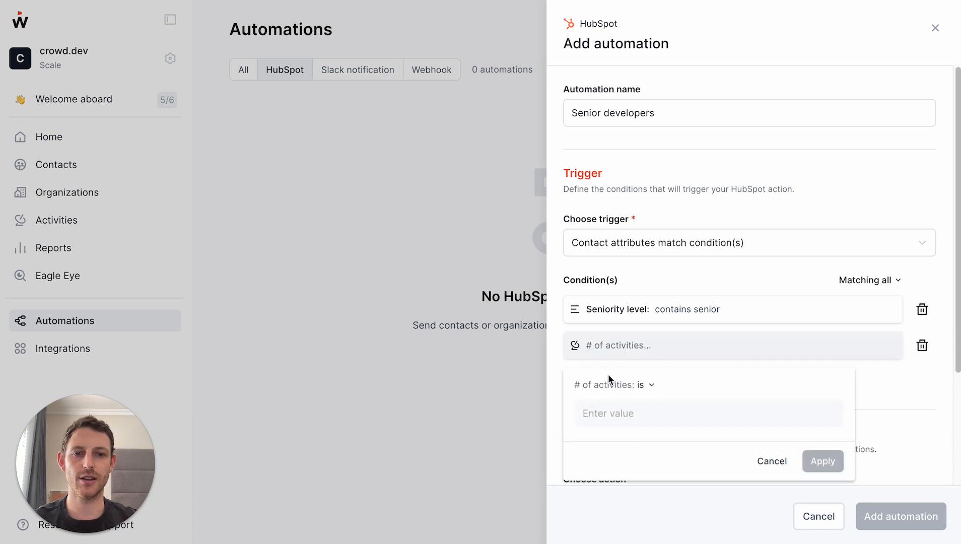
pyautogui.click(650, 387)
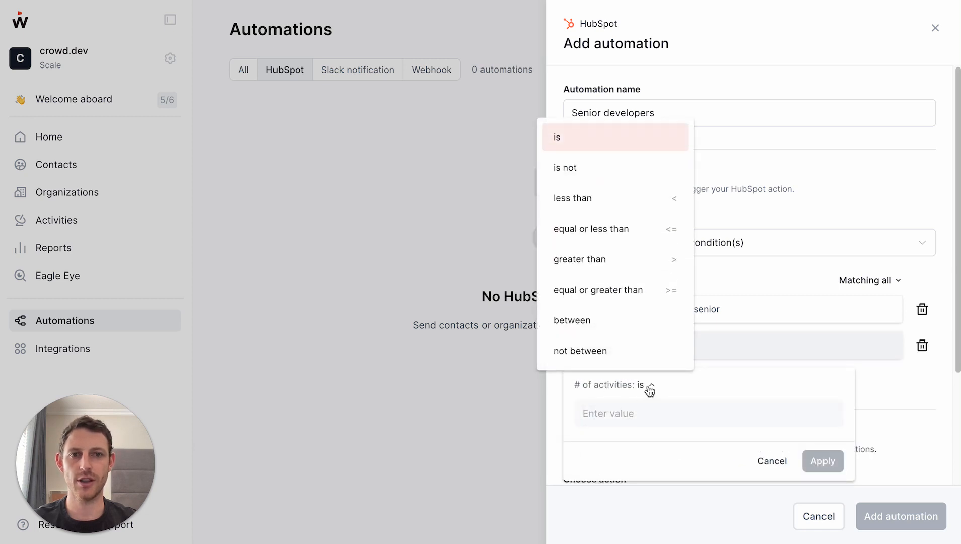
pyautogui.click(623, 263)
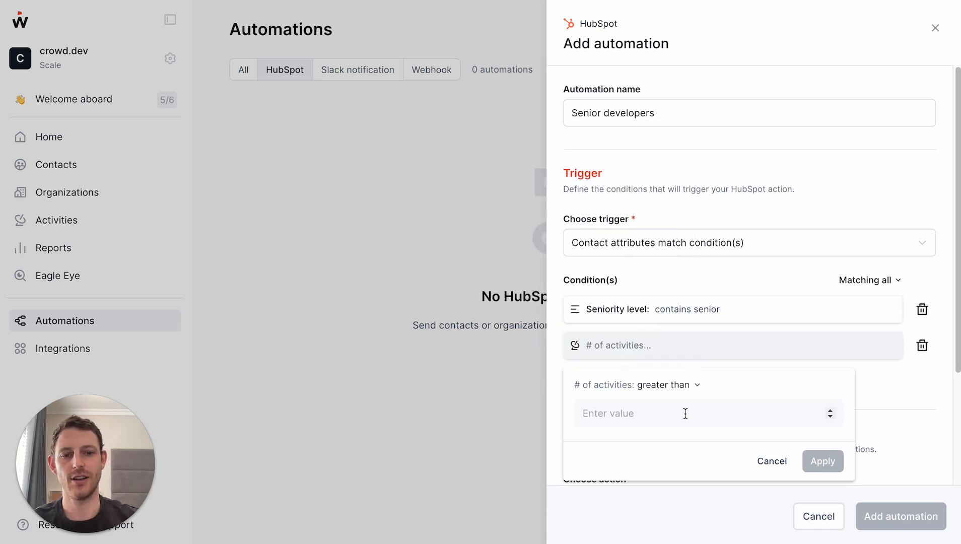
pyautogui.write('100')
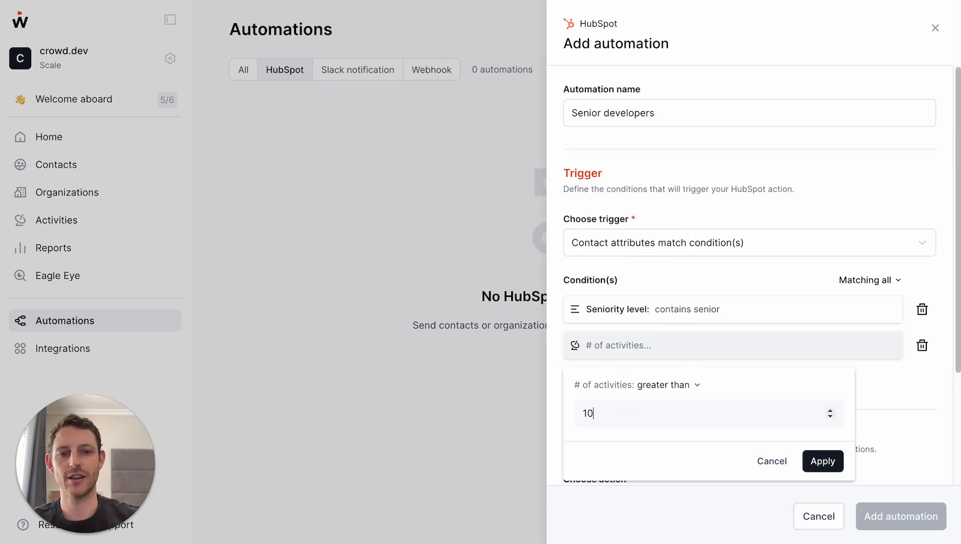
pyautogui.click(840, 468)
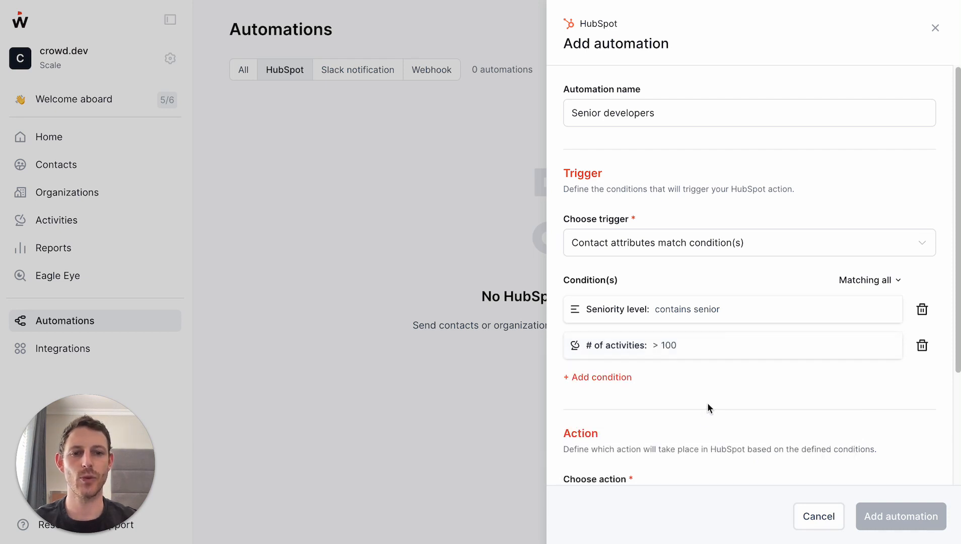
# Choose Add contact to a HubSpot contacts list as the automation's action
pyautogui.scroll(-3, 708, 404)
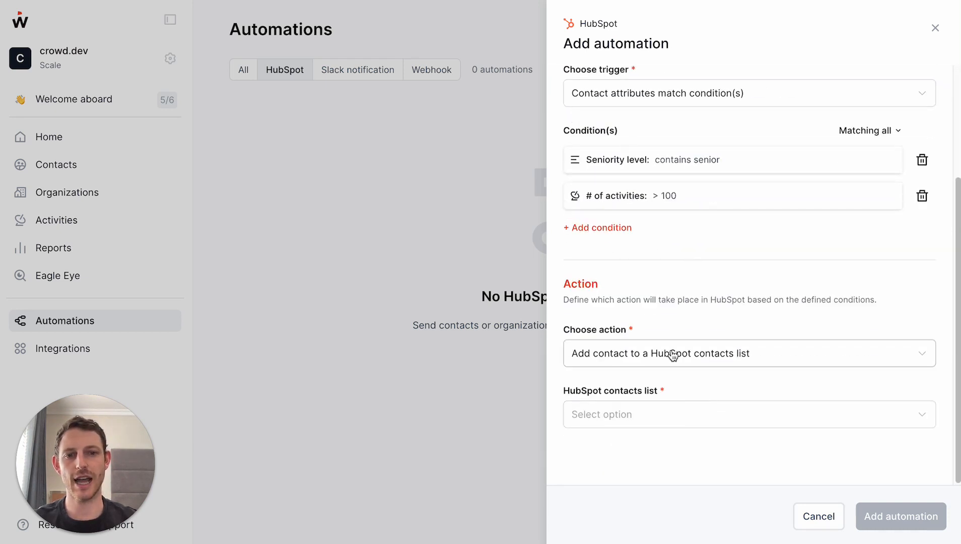
pyautogui.click(752, 358)
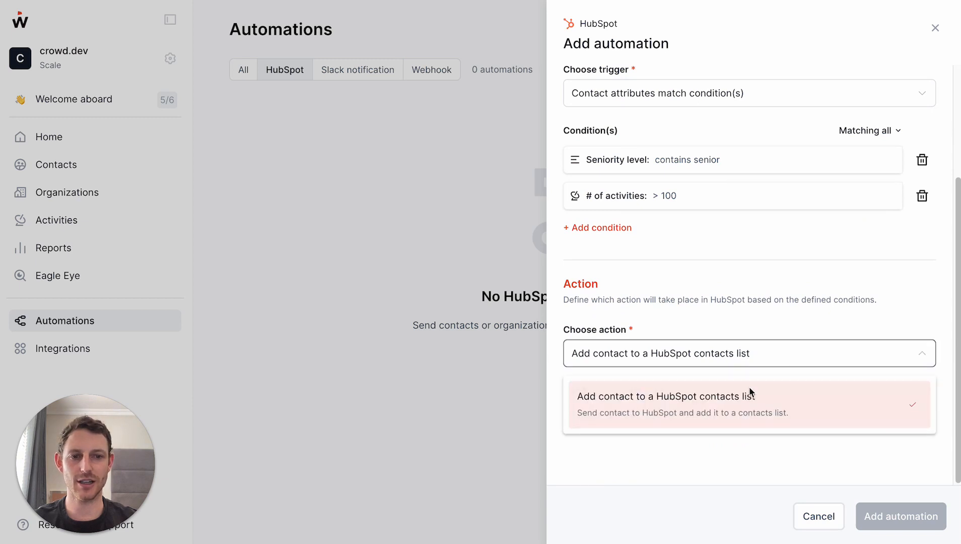
pyautogui.click(744, 410)
# Select "Senior developers" as the HubSpot contacts list and add the automation
pyautogui.click(688, 412)
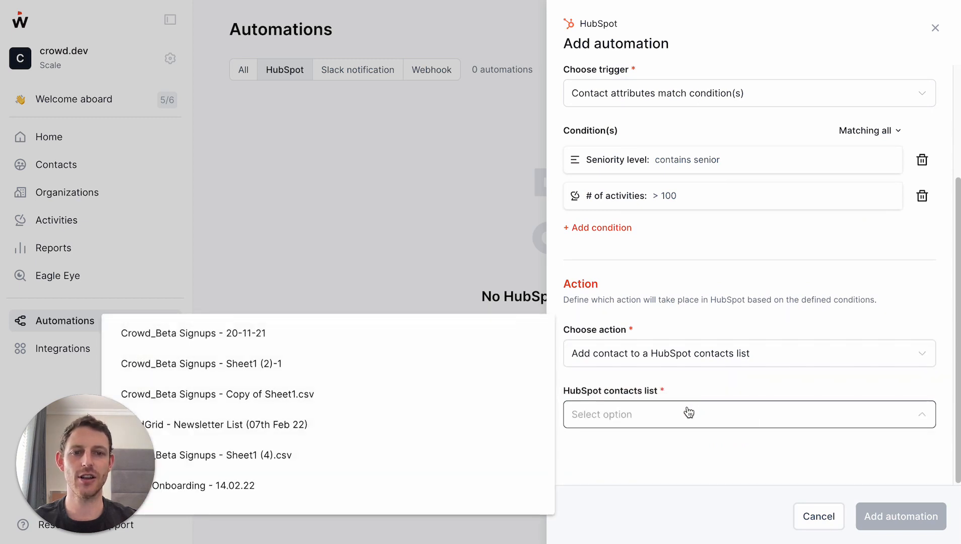
pyautogui.scroll(-5, 421, 414)
pyautogui.scroll(-10, 419, 414)
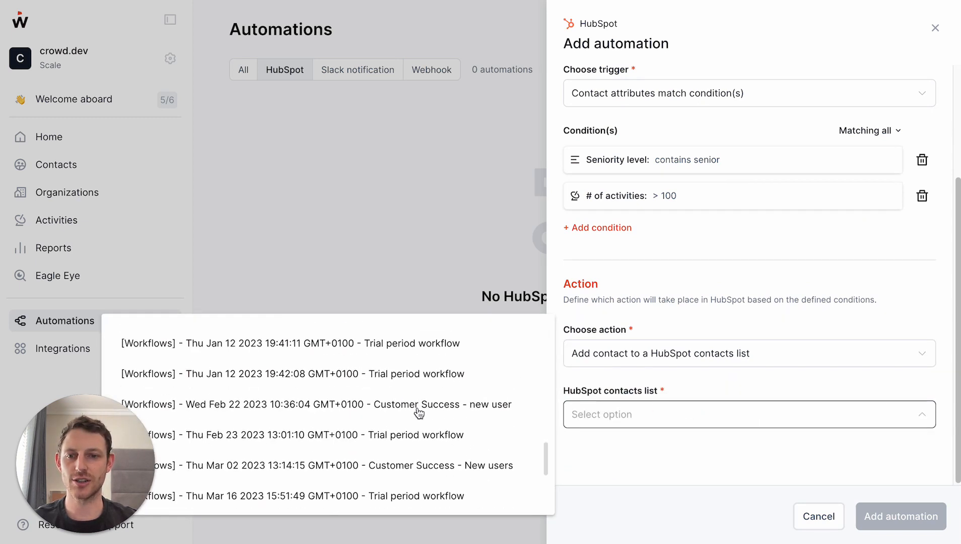
pyautogui.moveTo(104, 402); pyautogui.dragTo(108, 111)
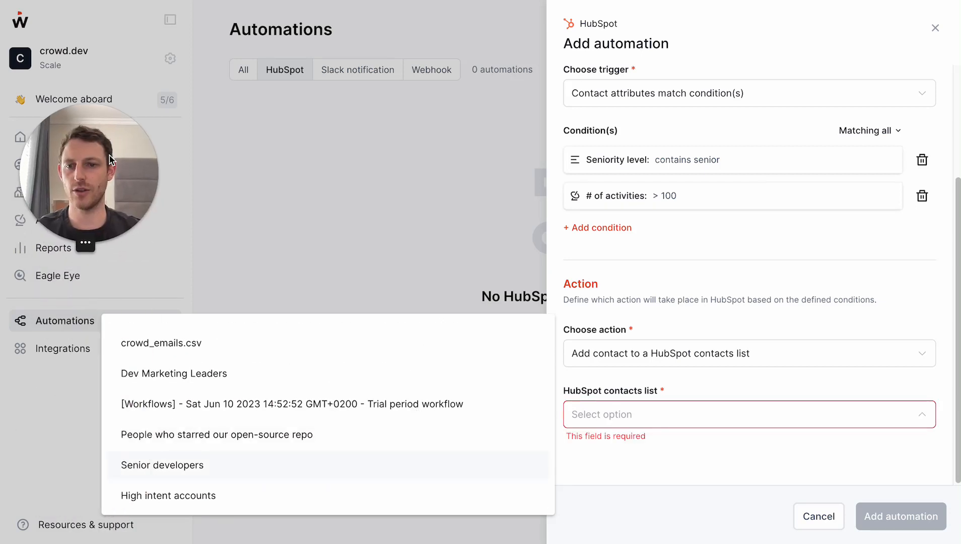
pyautogui.click(186, 467)
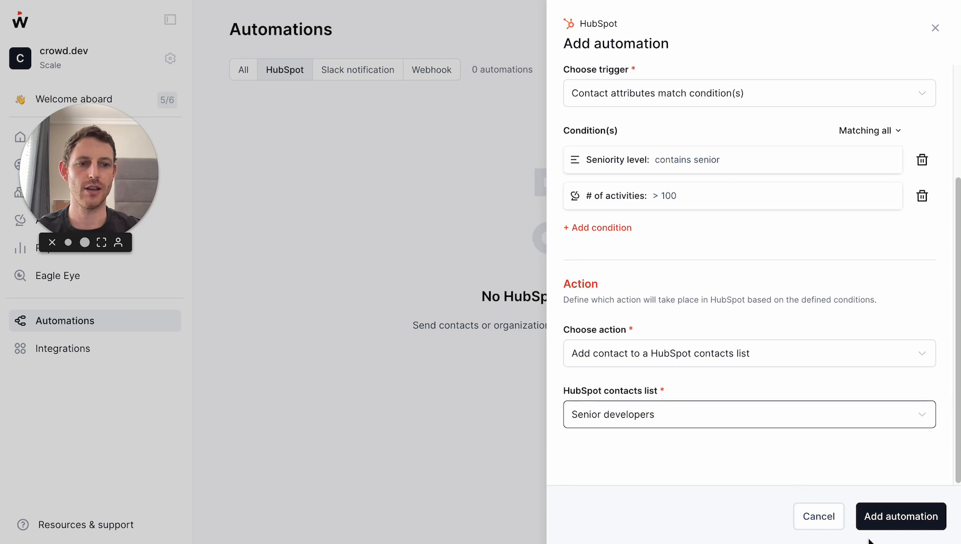
pyautogui.click(893, 524)
pyautogui.moveTo(49, 160); pyautogui.dragTo(98, 396)
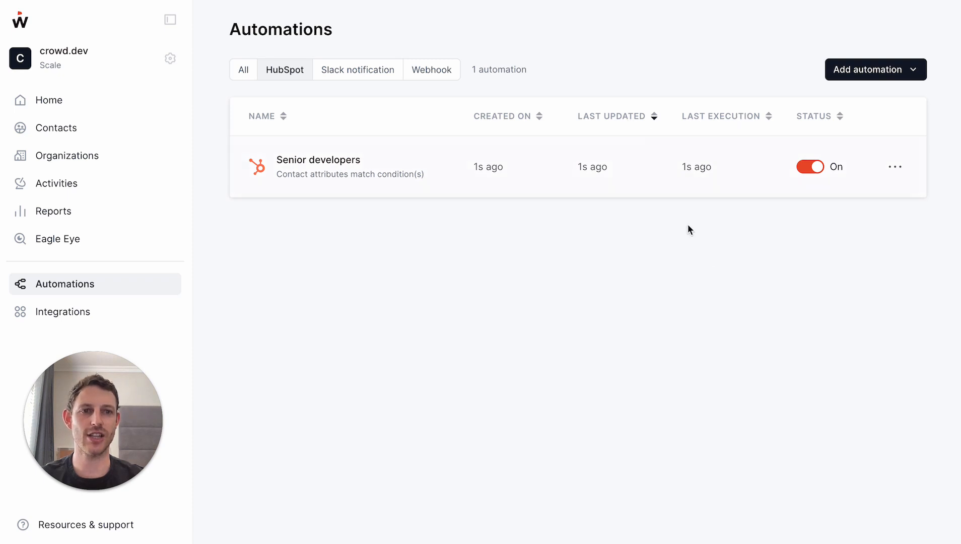
# View the executions of the "Senior developers" automation and close the overview
pyautogui.click(896, 168)
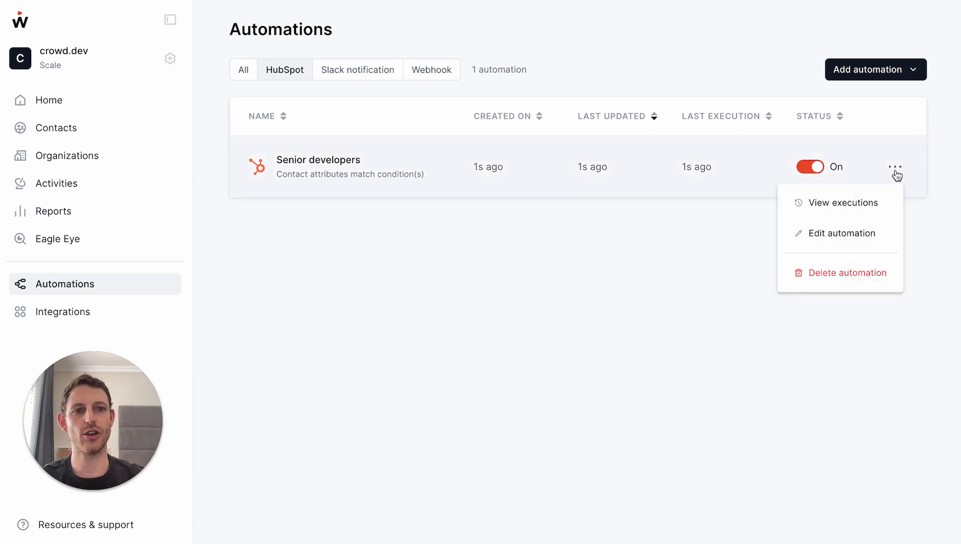
pyautogui.click(869, 204)
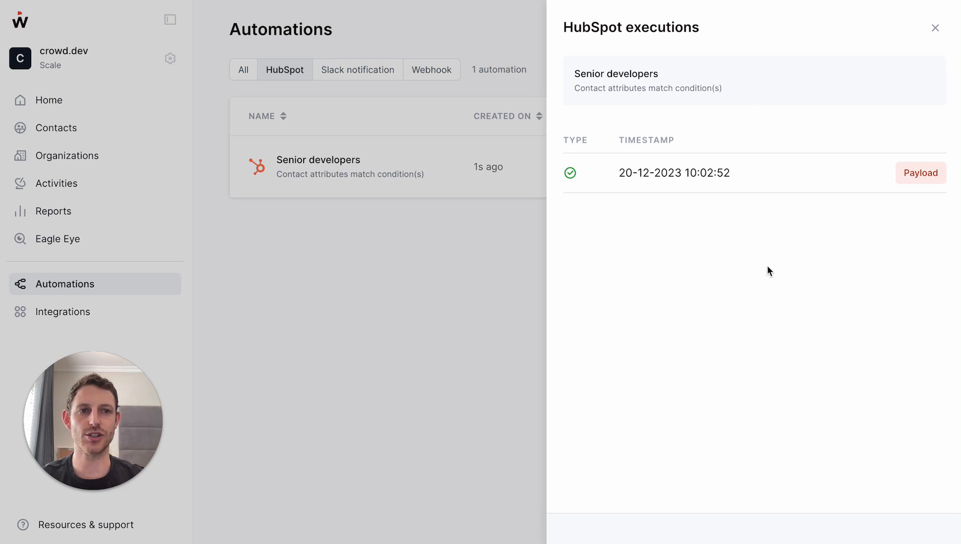
pyautogui.click(935, 28)
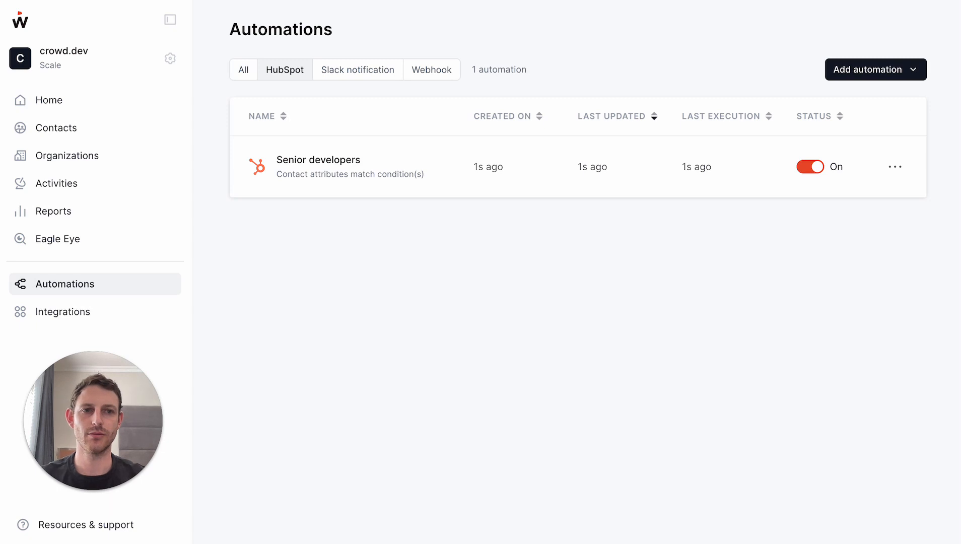
# Start another HubSpot automation and name it "High intent accounts"
pyautogui.click(870, 75)
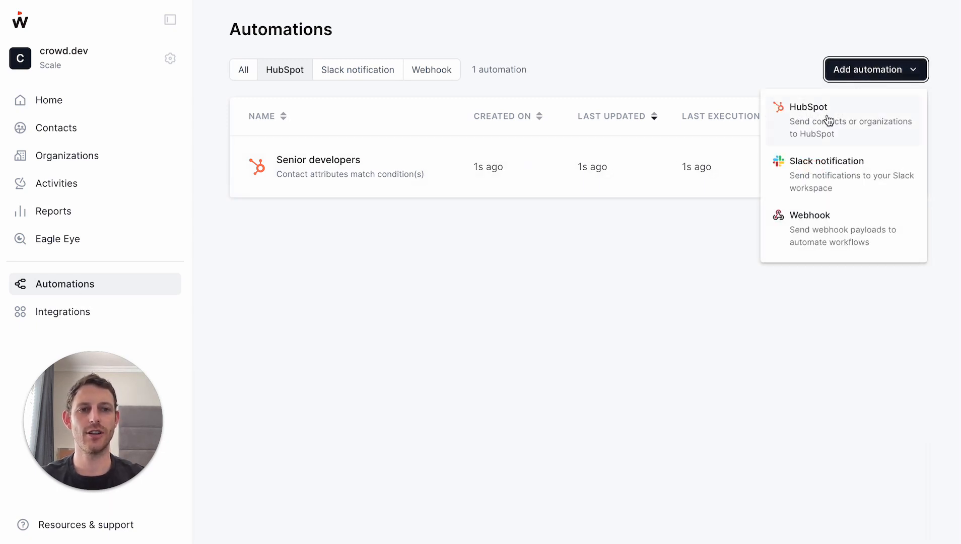
pyautogui.click(829, 121)
pyautogui.click(663, 111)
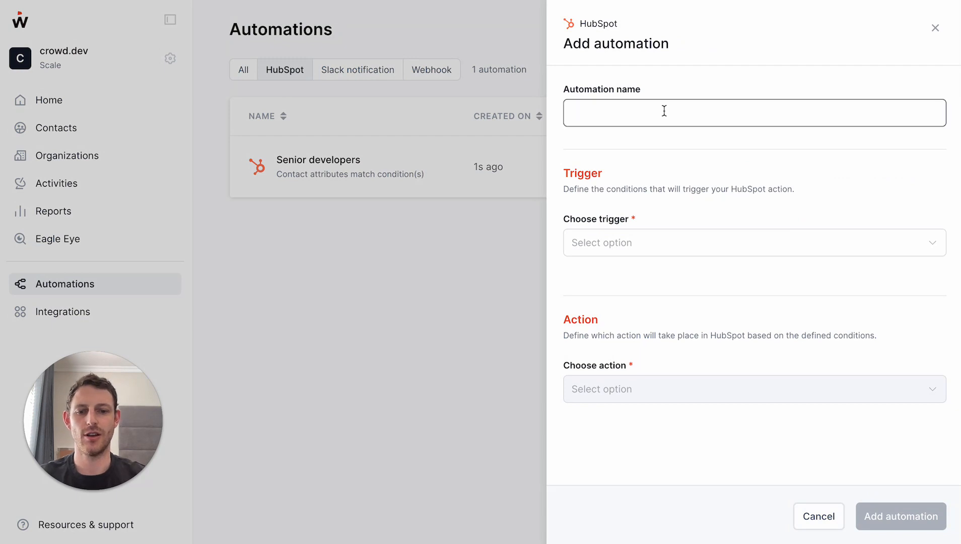
pyautogui.write('High i')
pyautogui.write('nt')
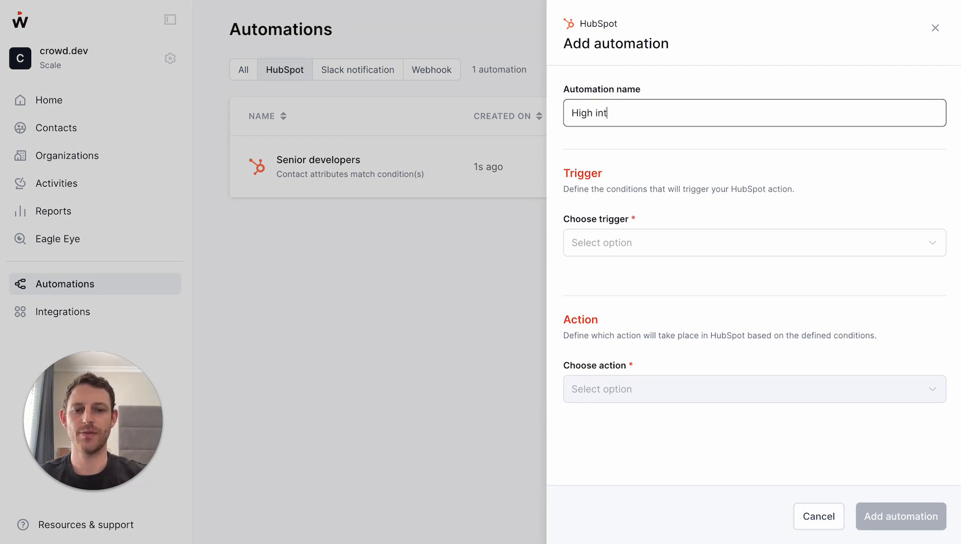
pyautogui.write('ent account')
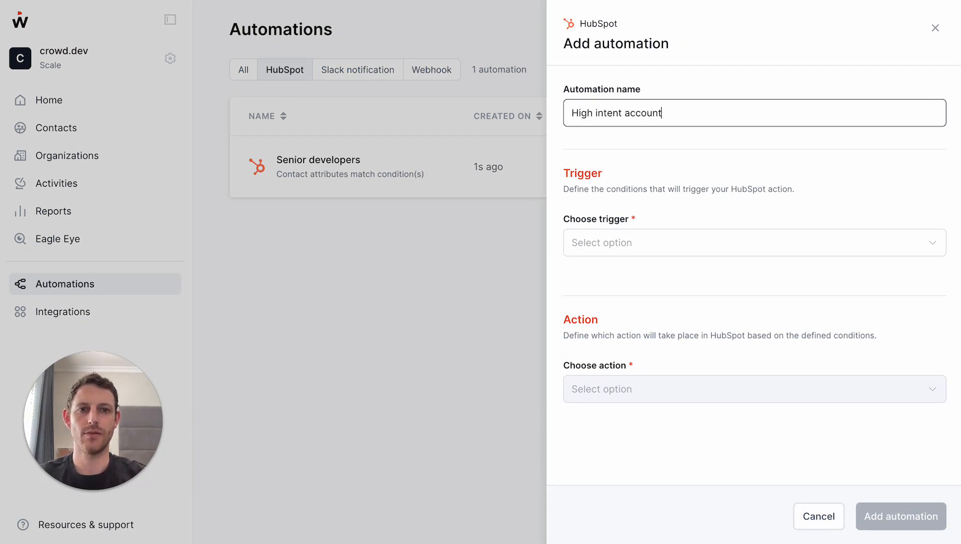
pyautogui.write('s')
# Set the trigger to Organization attributes match condition(s) and add the condition that the number of activities is greater than 100
pyautogui.click(673, 245)
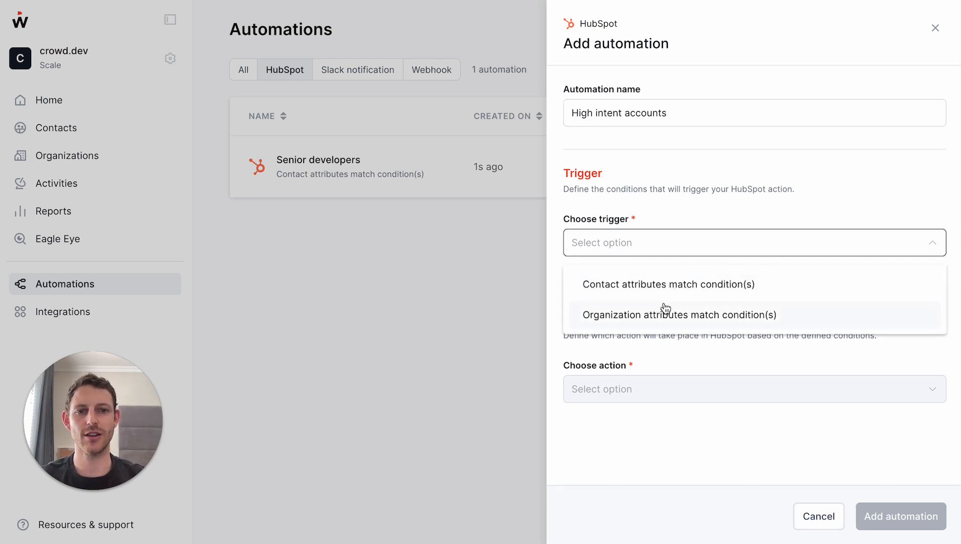
pyautogui.click(671, 318)
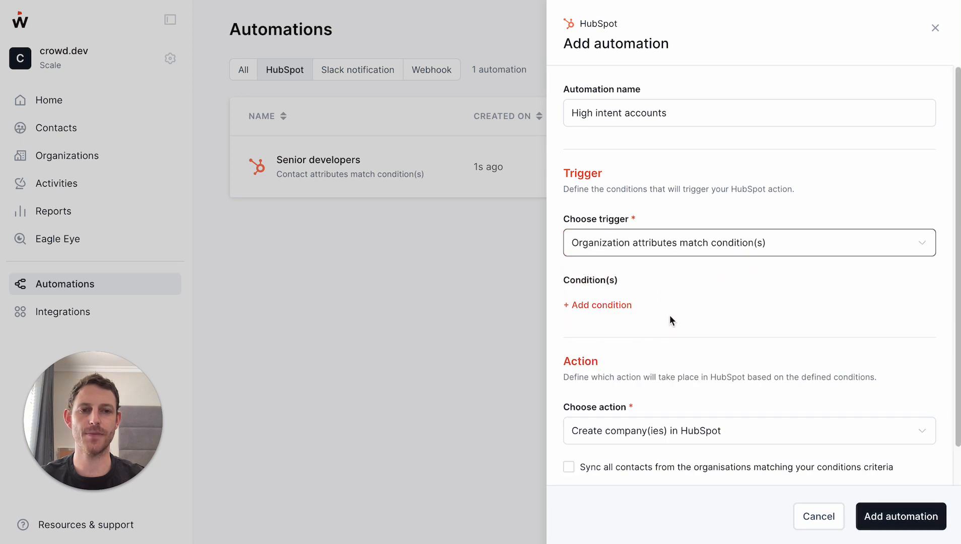
pyautogui.click(619, 306)
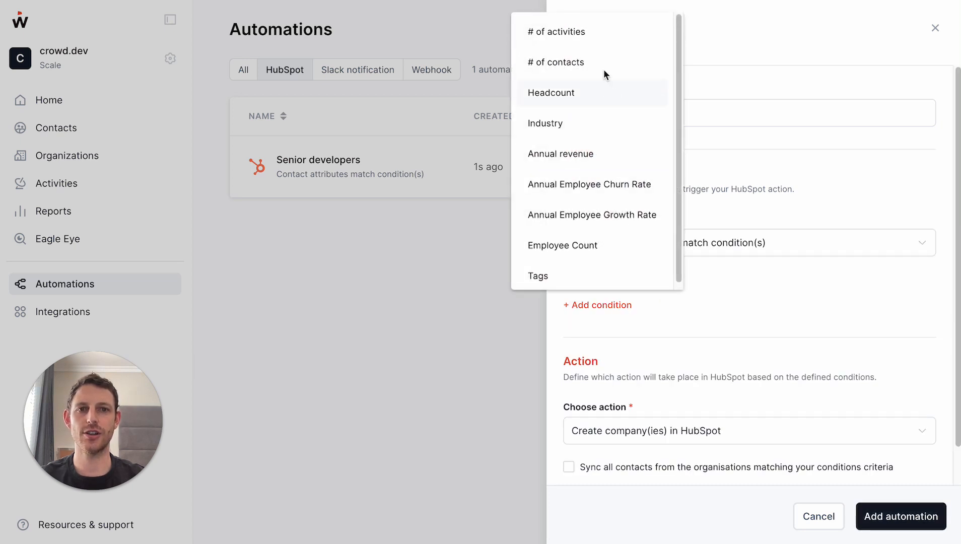
pyautogui.click(571, 33)
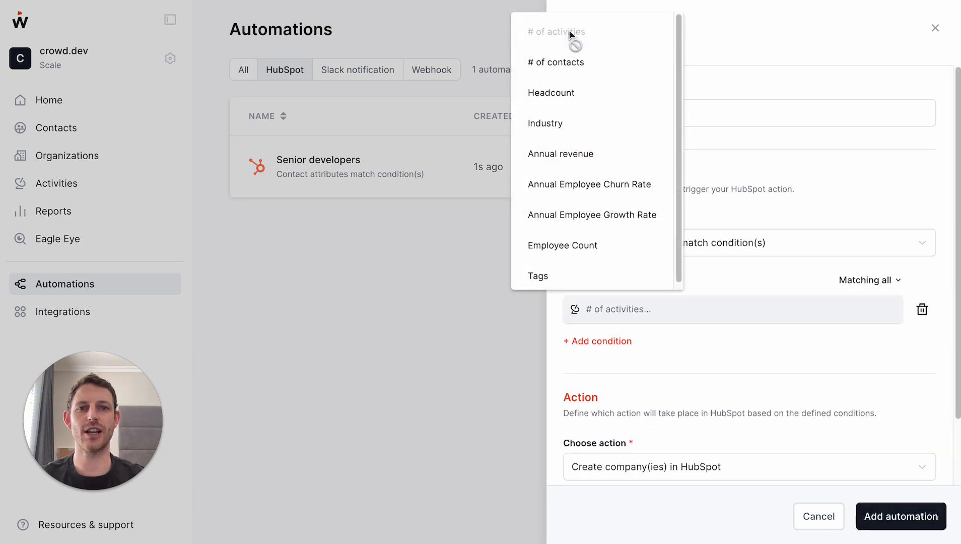
pyautogui.click(654, 353)
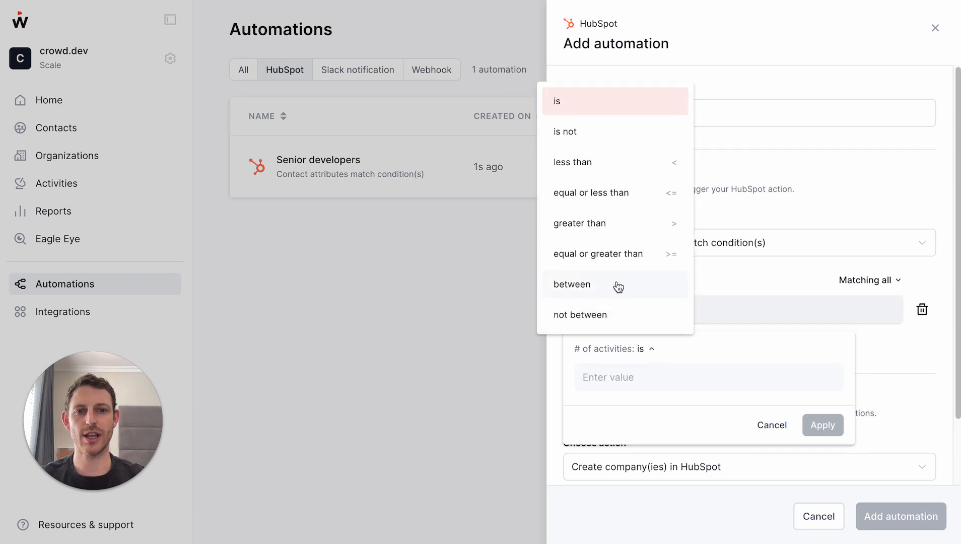
pyautogui.click(610, 230)
pyautogui.click(673, 377)
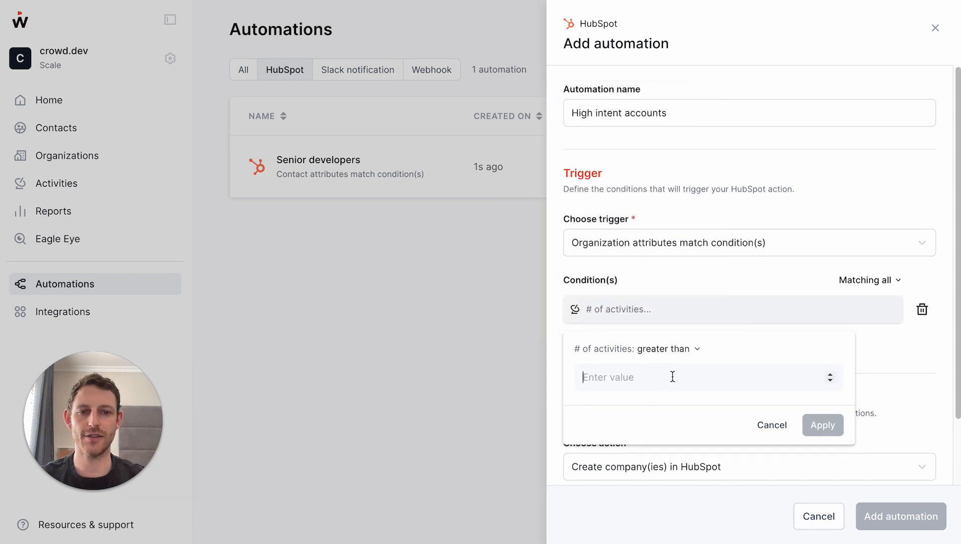
pyautogui.write('100')
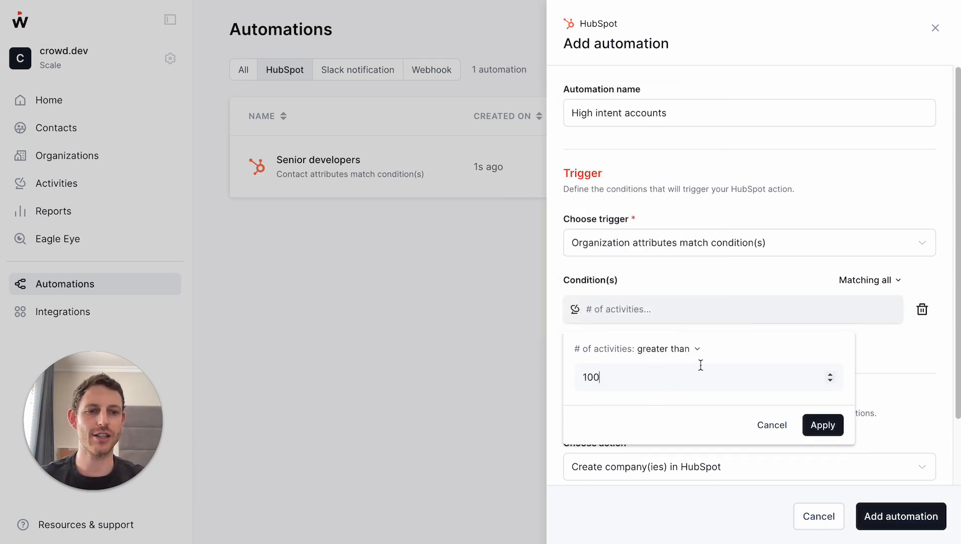
pyautogui.click(823, 426)
# Add a second organization condition requiring the number of contacts to be greater than 5
pyautogui.click(620, 343)
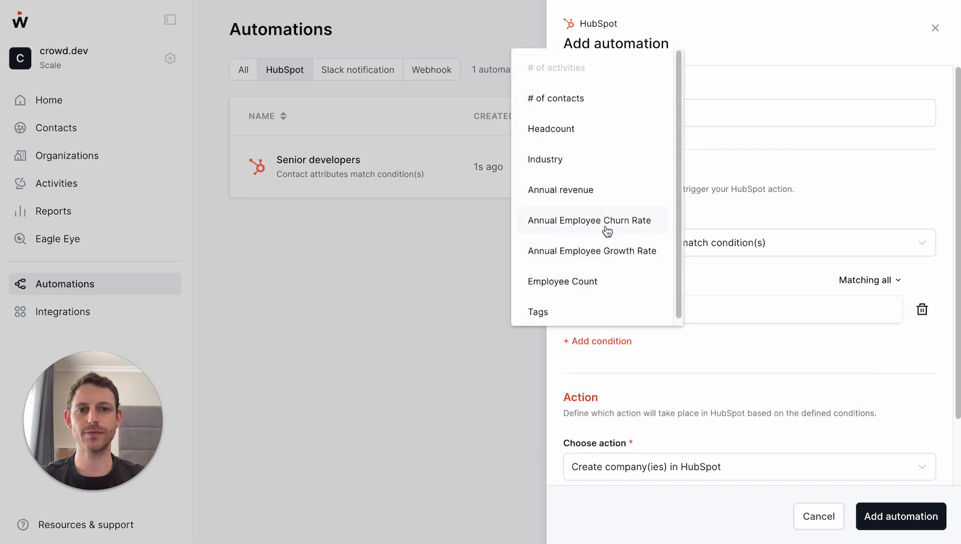
pyautogui.click(598, 107)
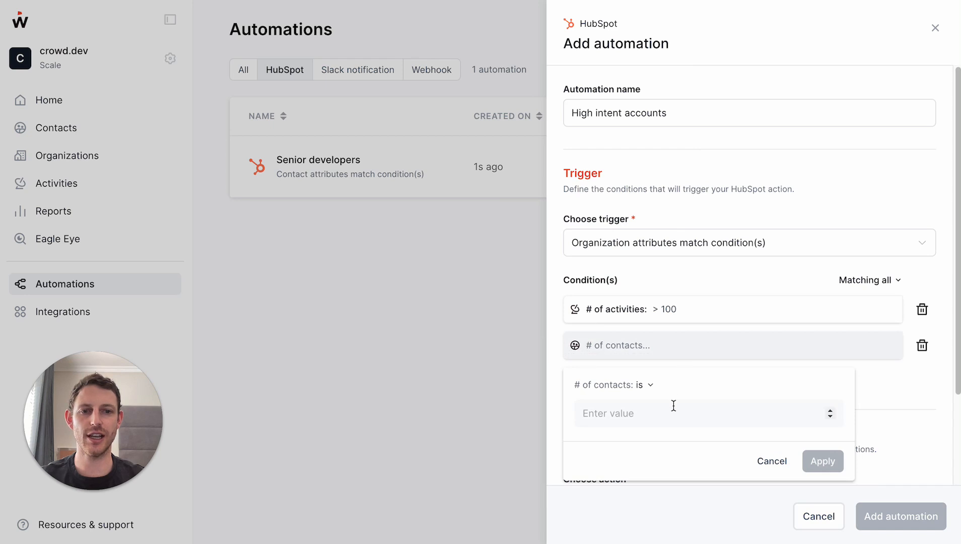
pyautogui.click(650, 386)
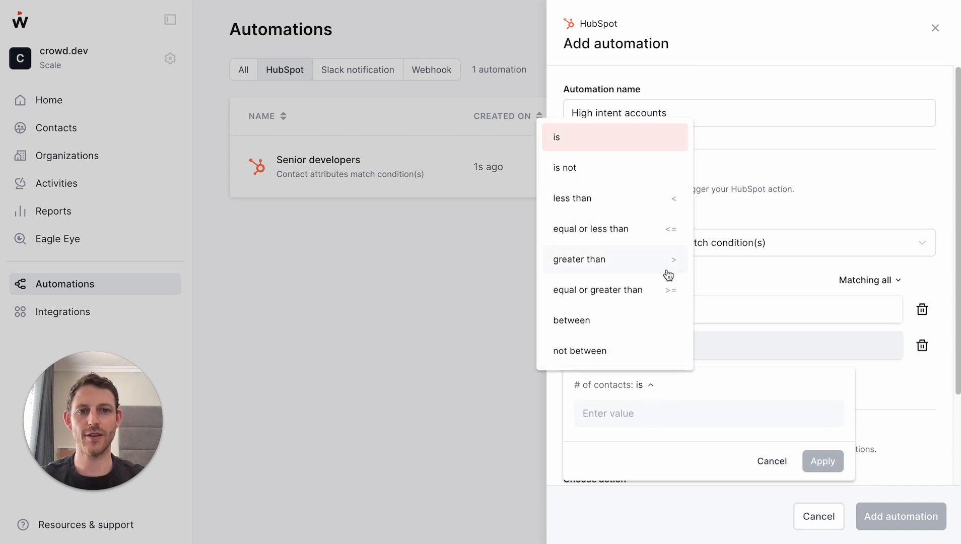
pyautogui.click(668, 260)
pyautogui.click(694, 412)
pyautogui.write('5')
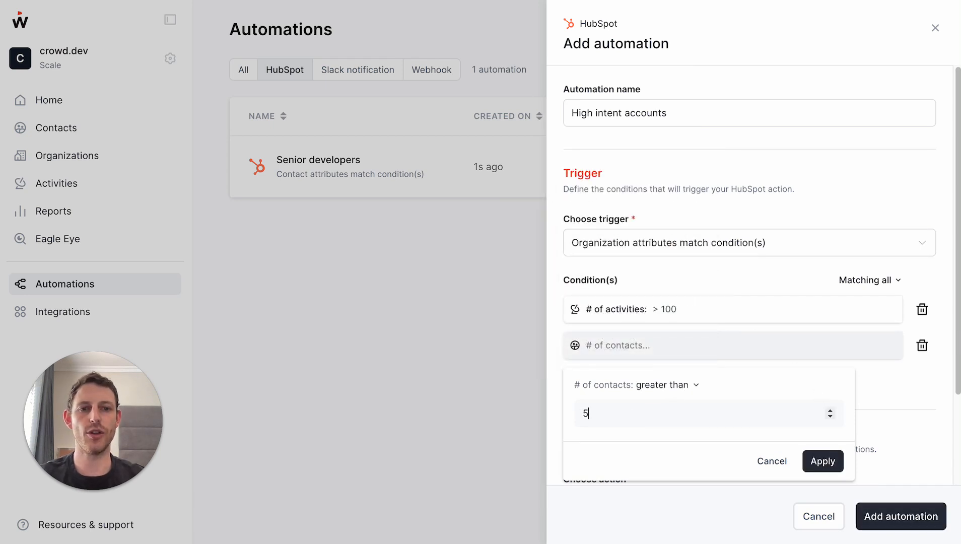
pyautogui.click(823, 461)
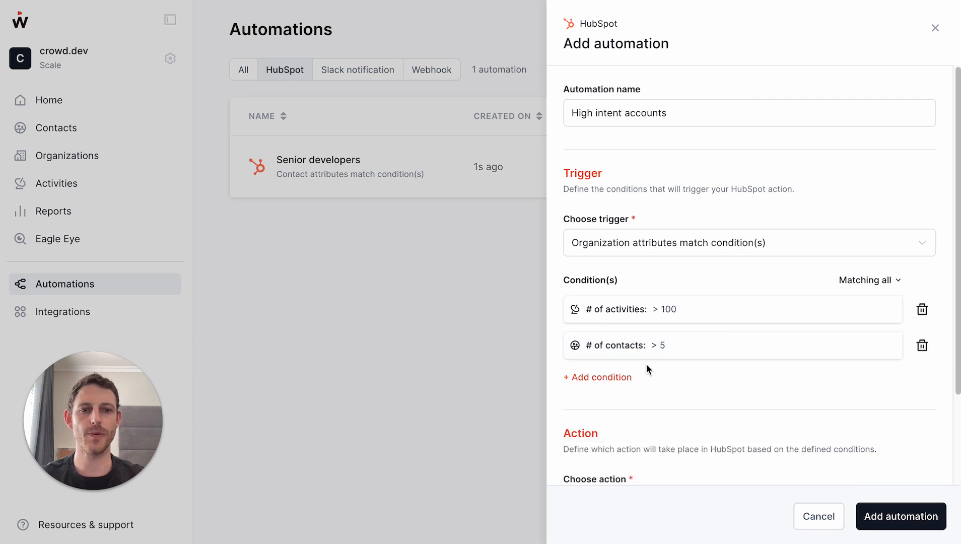
pyautogui.click(627, 379)
pyautogui.click(806, 362)
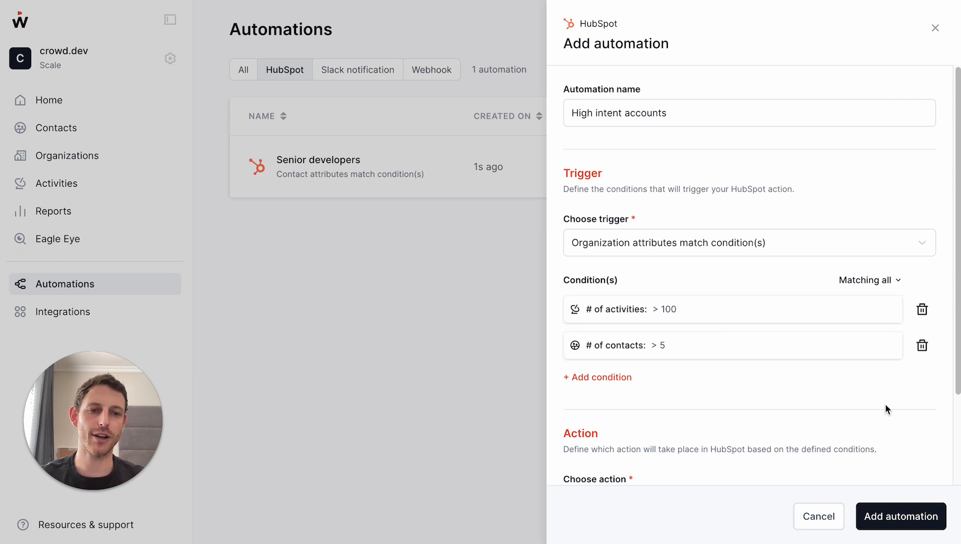
pyautogui.scroll(-3, 887, 409)
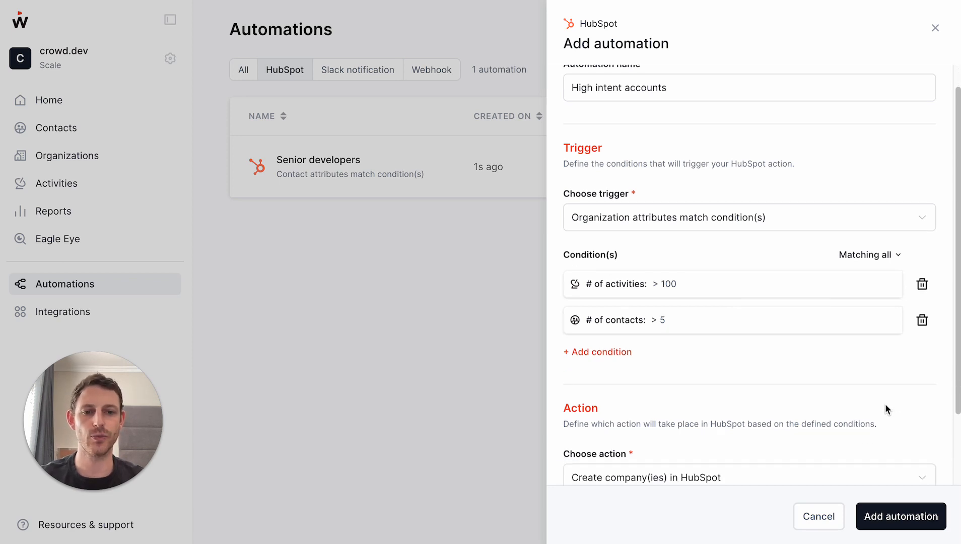
pyautogui.click(884, 173)
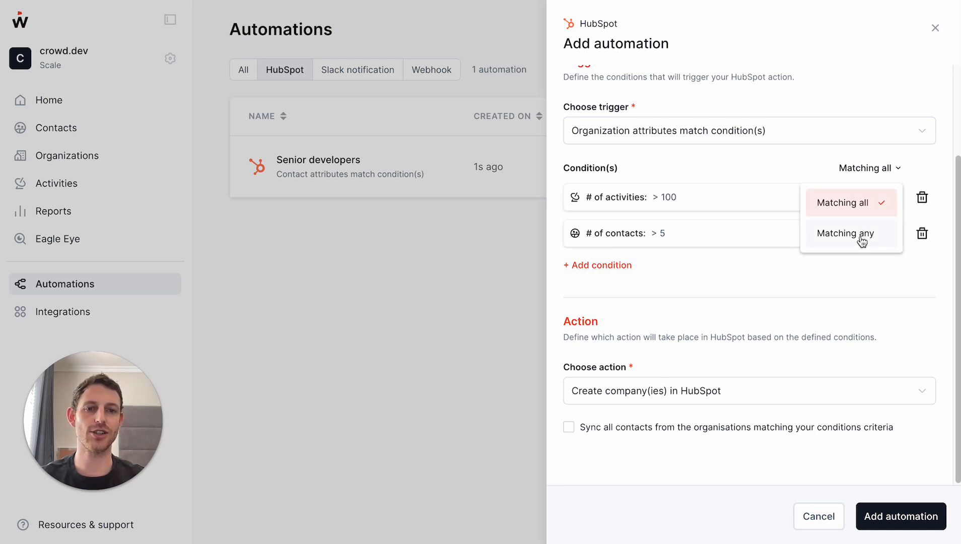
pyautogui.click(750, 280)
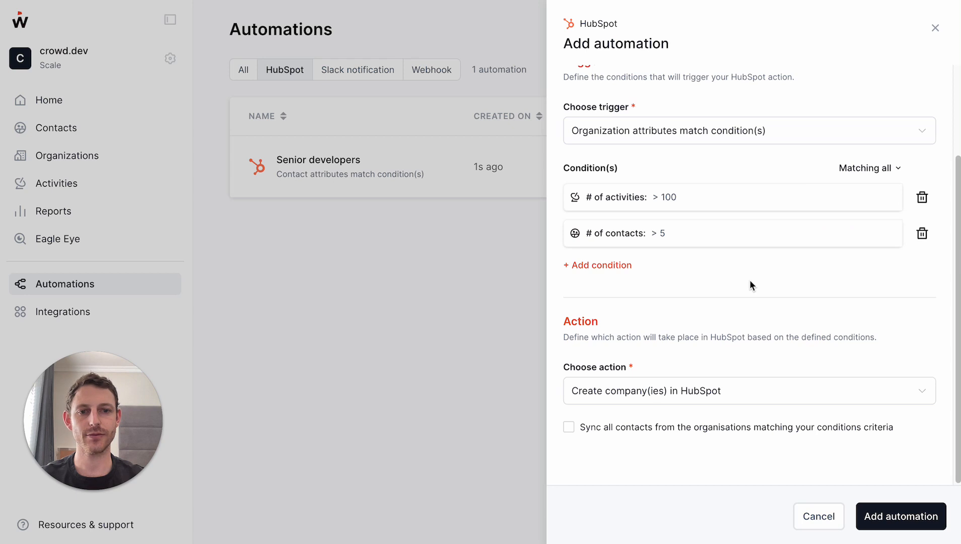
# Use Create company(ies) in HubSpot as the action and enable syncing all contacts from the organisations matching the conditions
pyautogui.click(676, 391)
pyautogui.click(678, 440)
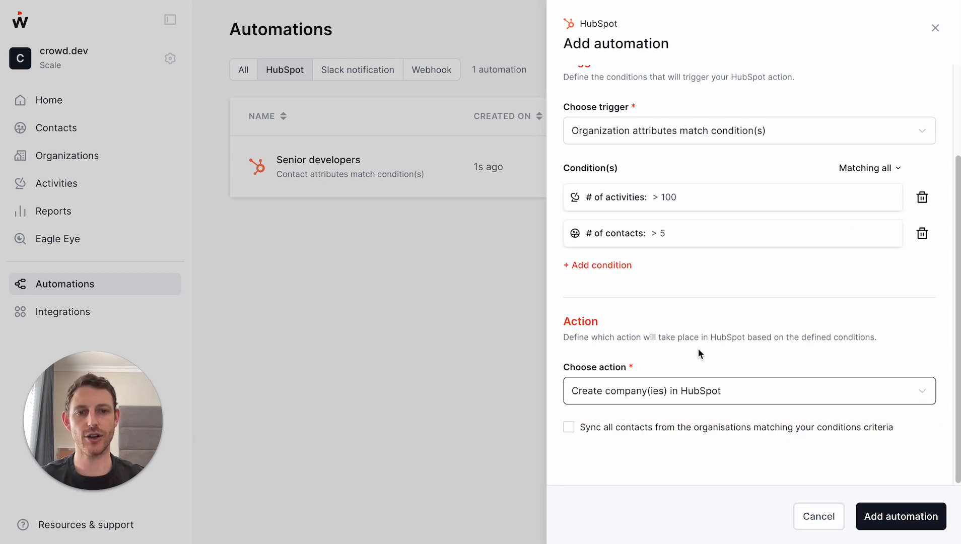
pyautogui.click(570, 428)
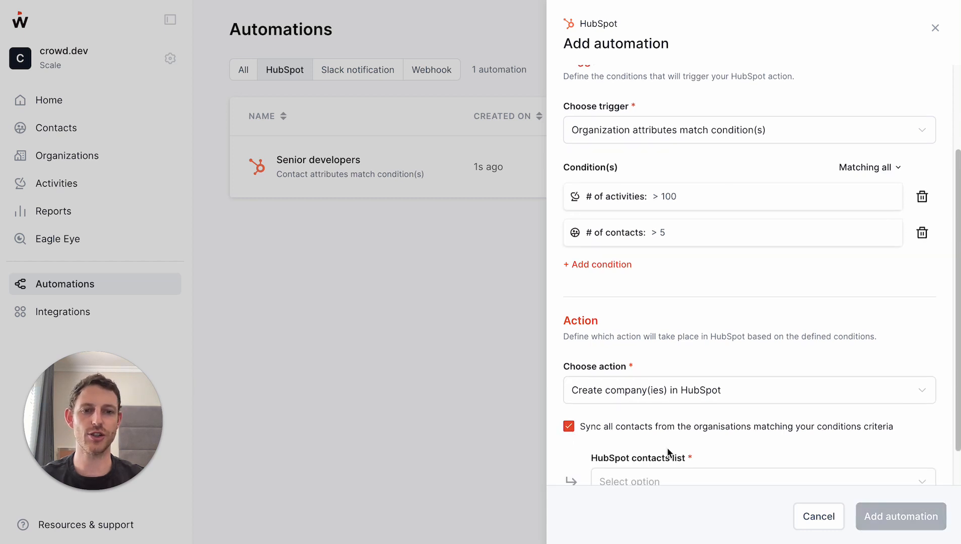
# Select "High intent accounts" as the HubSpot contacts list for the synced contacts and add the automation
pyautogui.scroll(-1, 667, 447)
pyautogui.click(763, 448)
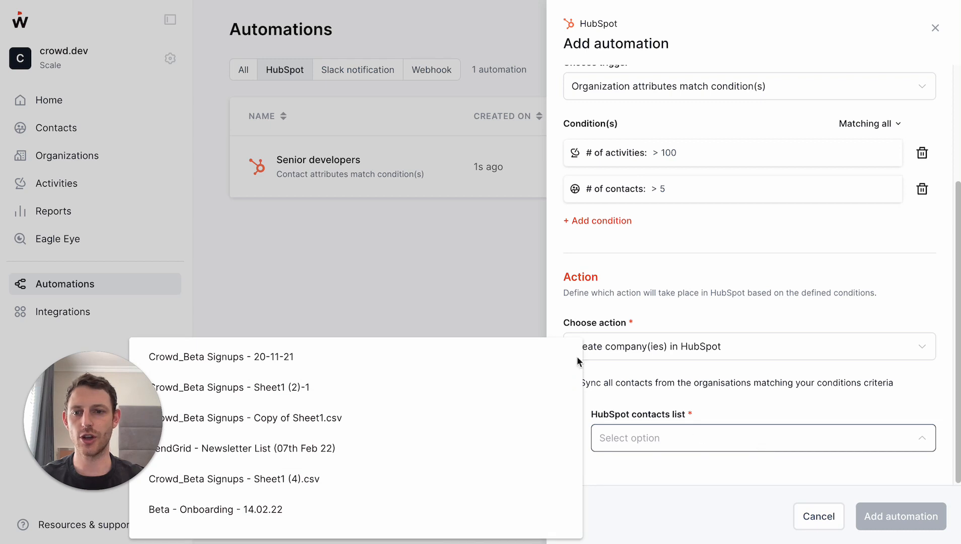
pyautogui.scroll(-5, 484, 451)
pyautogui.scroll(-5, 484, 451)
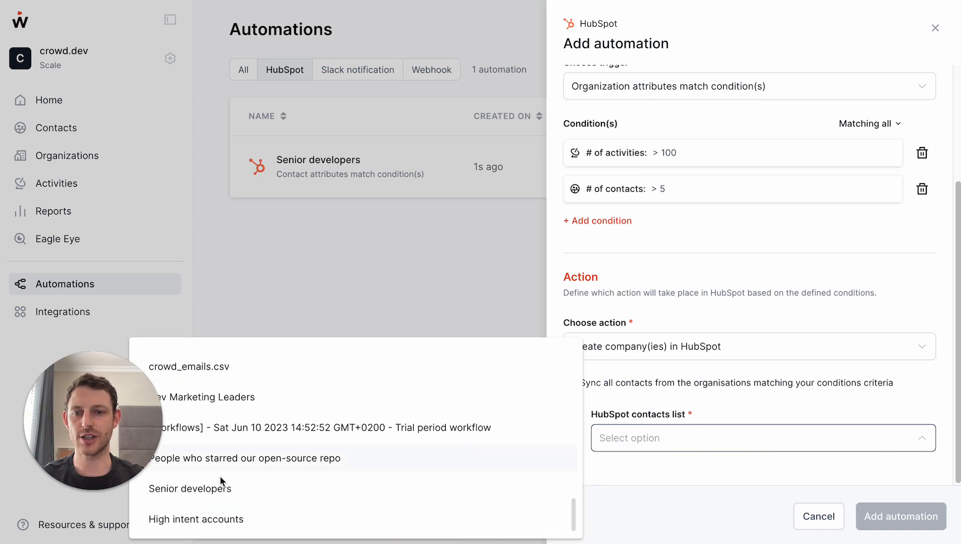
pyautogui.click(207, 522)
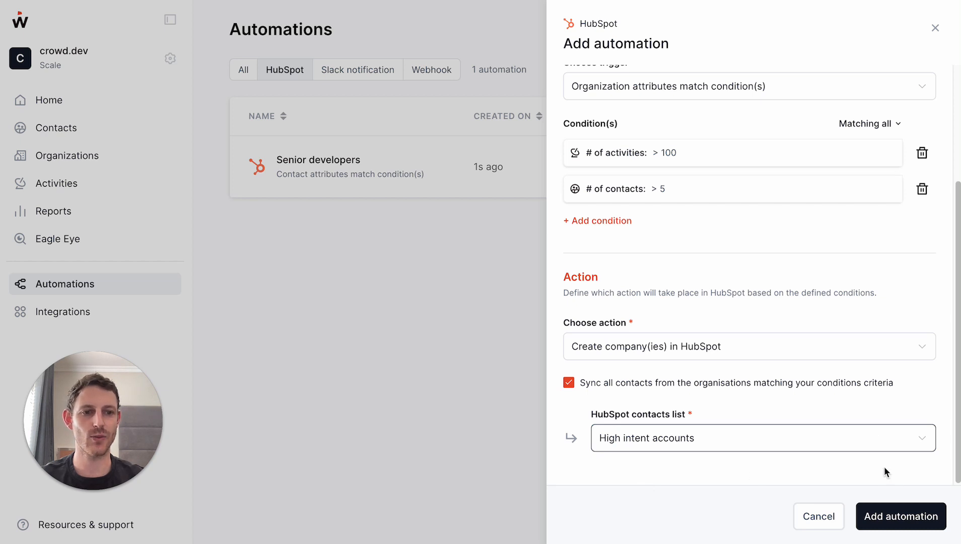
pyautogui.click(903, 518)
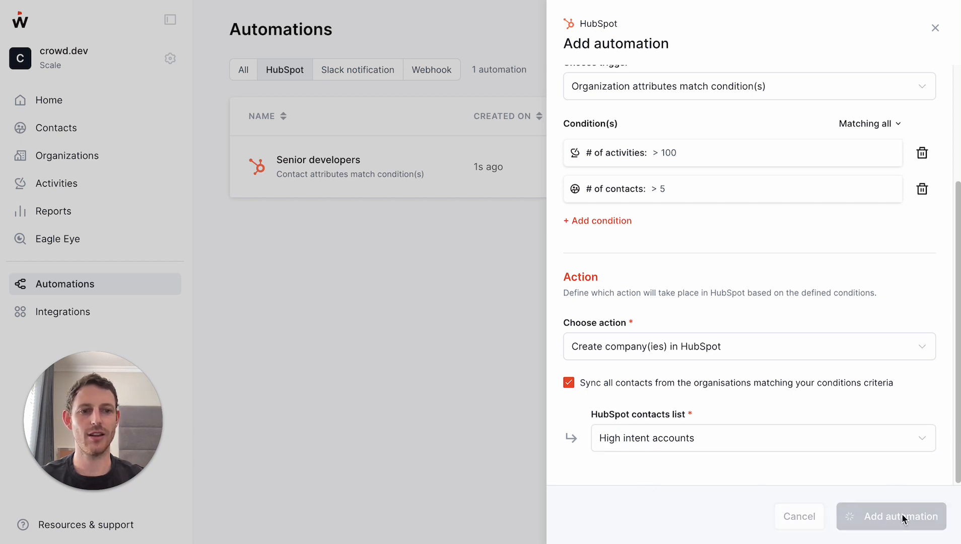